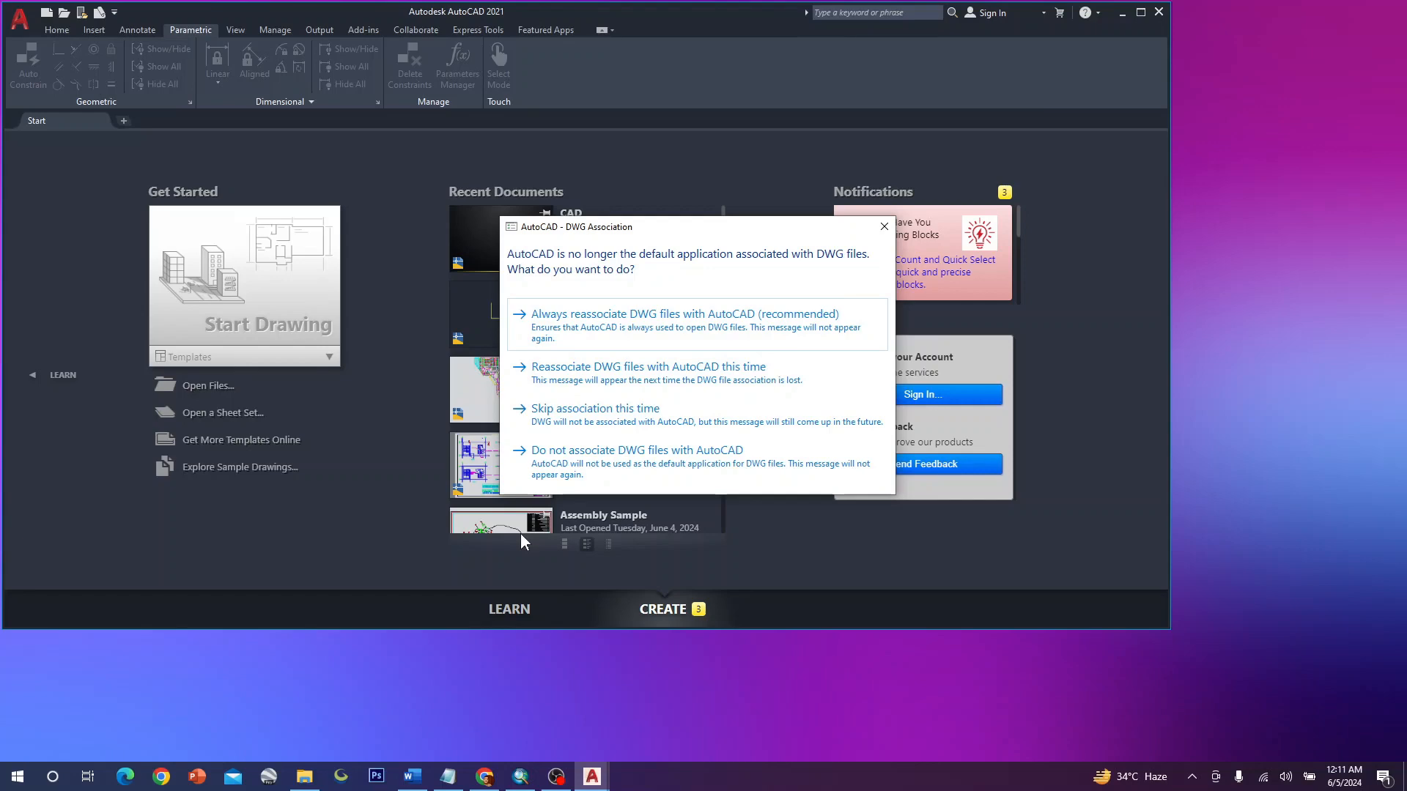
Step: Choose to always reassociate DWG files with AutoCAD and start a new drawing
click(557, 321)
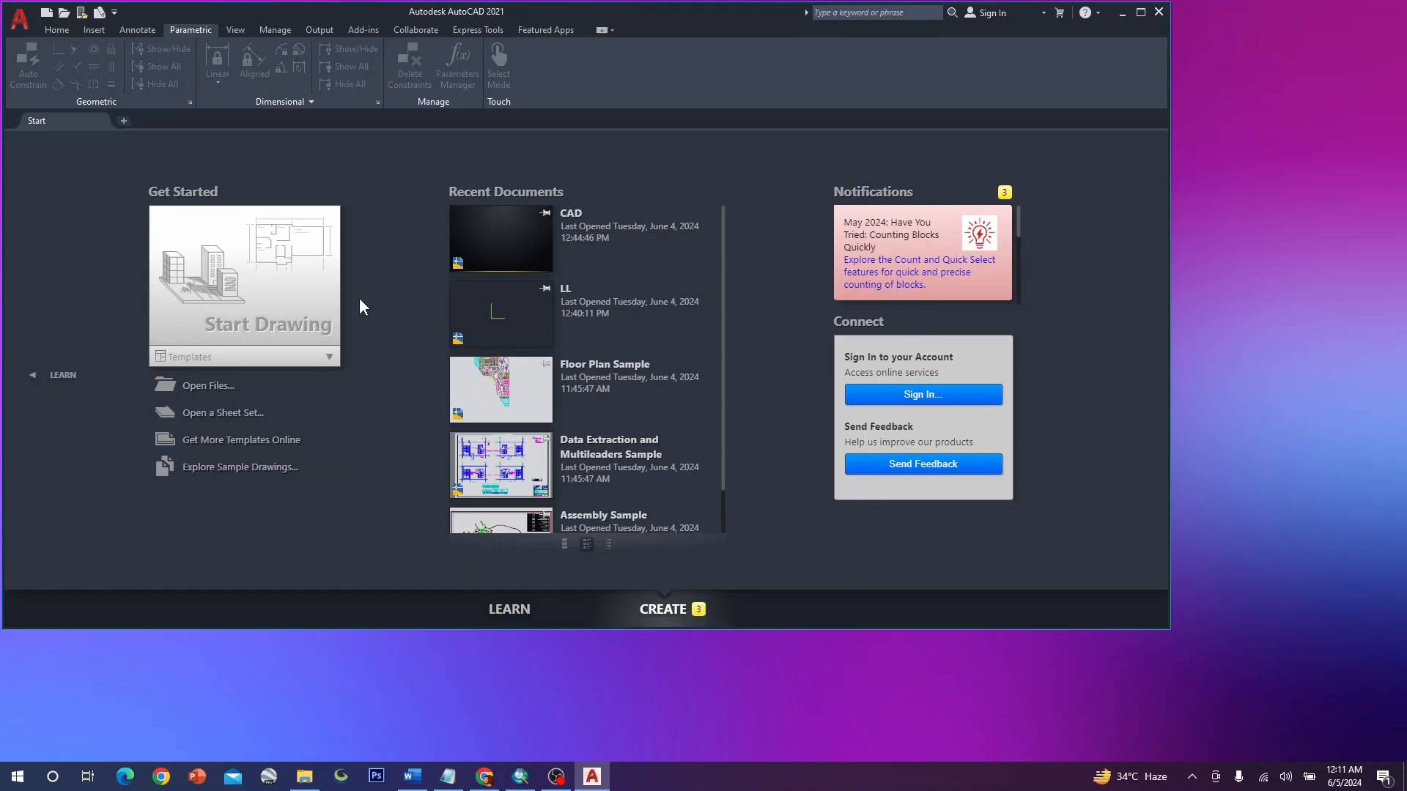
click(293, 282)
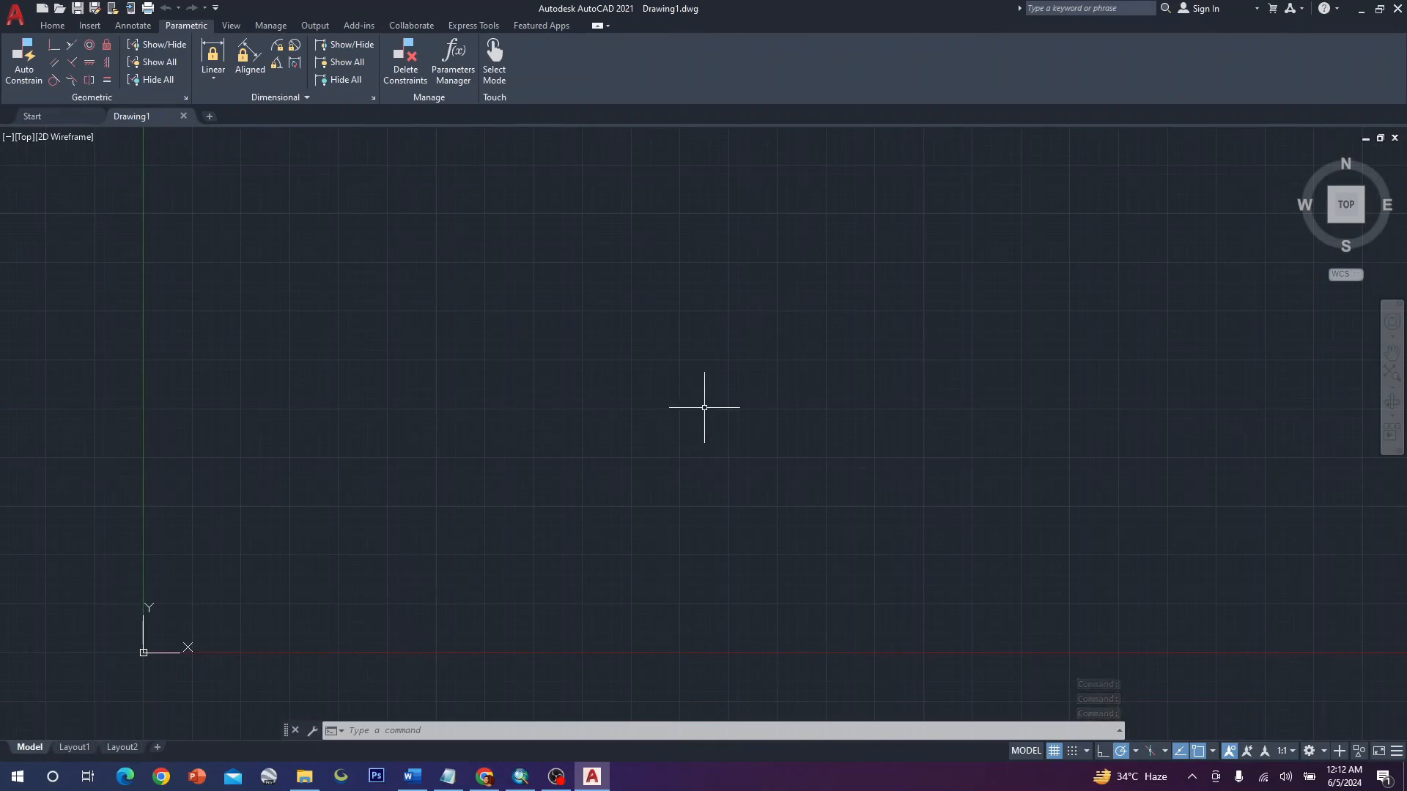
scroll(524, 486, down, 1)
scroll(524, 487, up, 3)
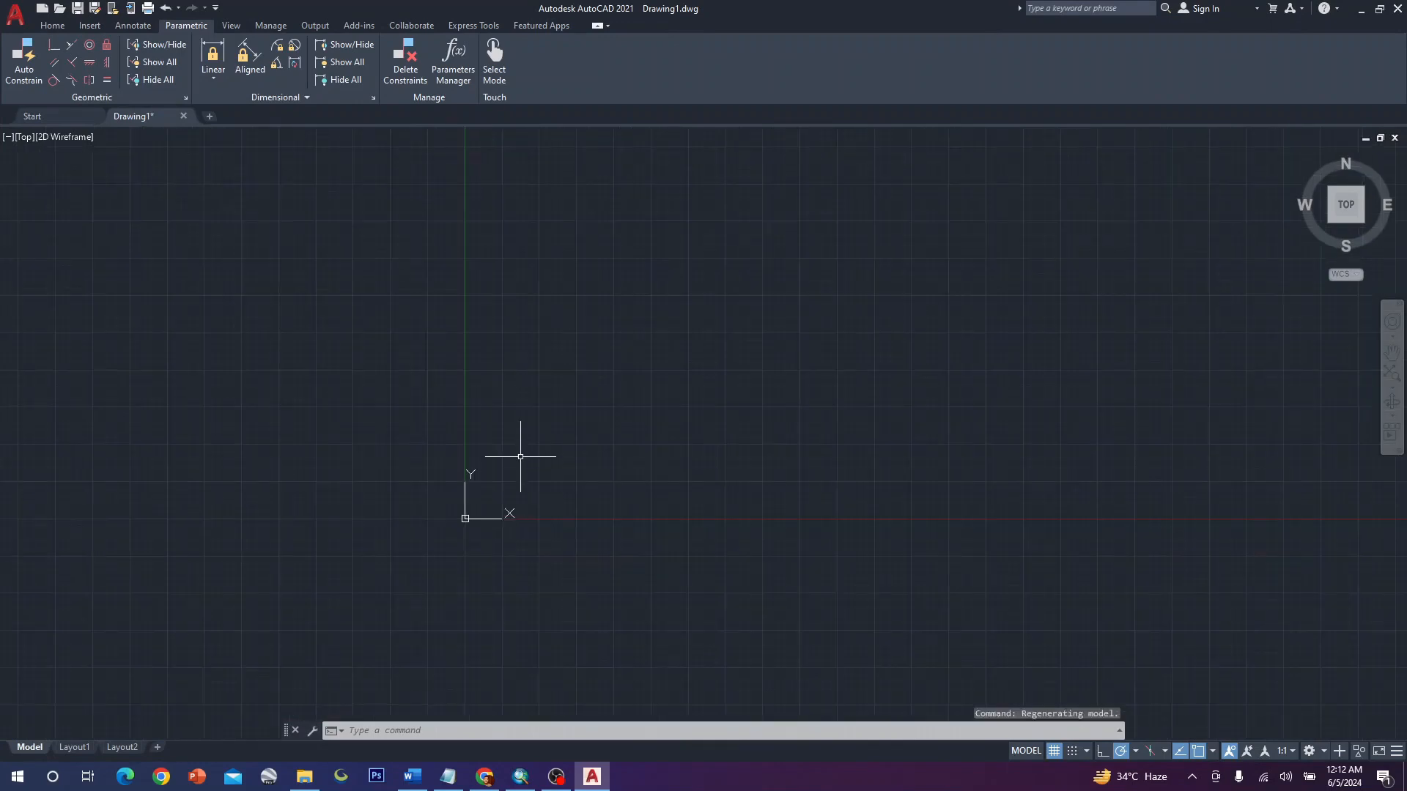
scroll(483, 500, up, 4)
middle_drag(485, 501, 459, 439)
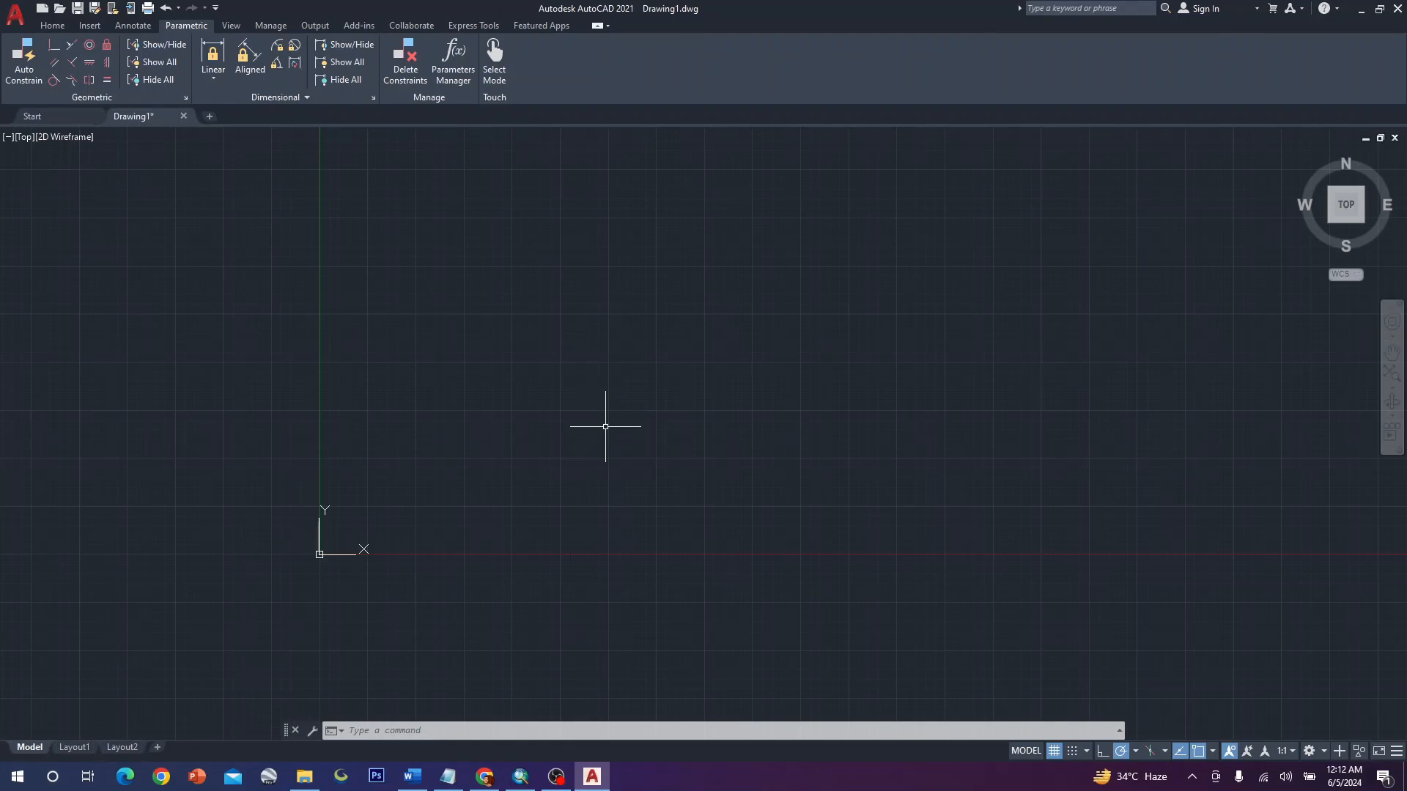
scroll(602, 426, down, 5)
scroll(612, 400, down, 8)
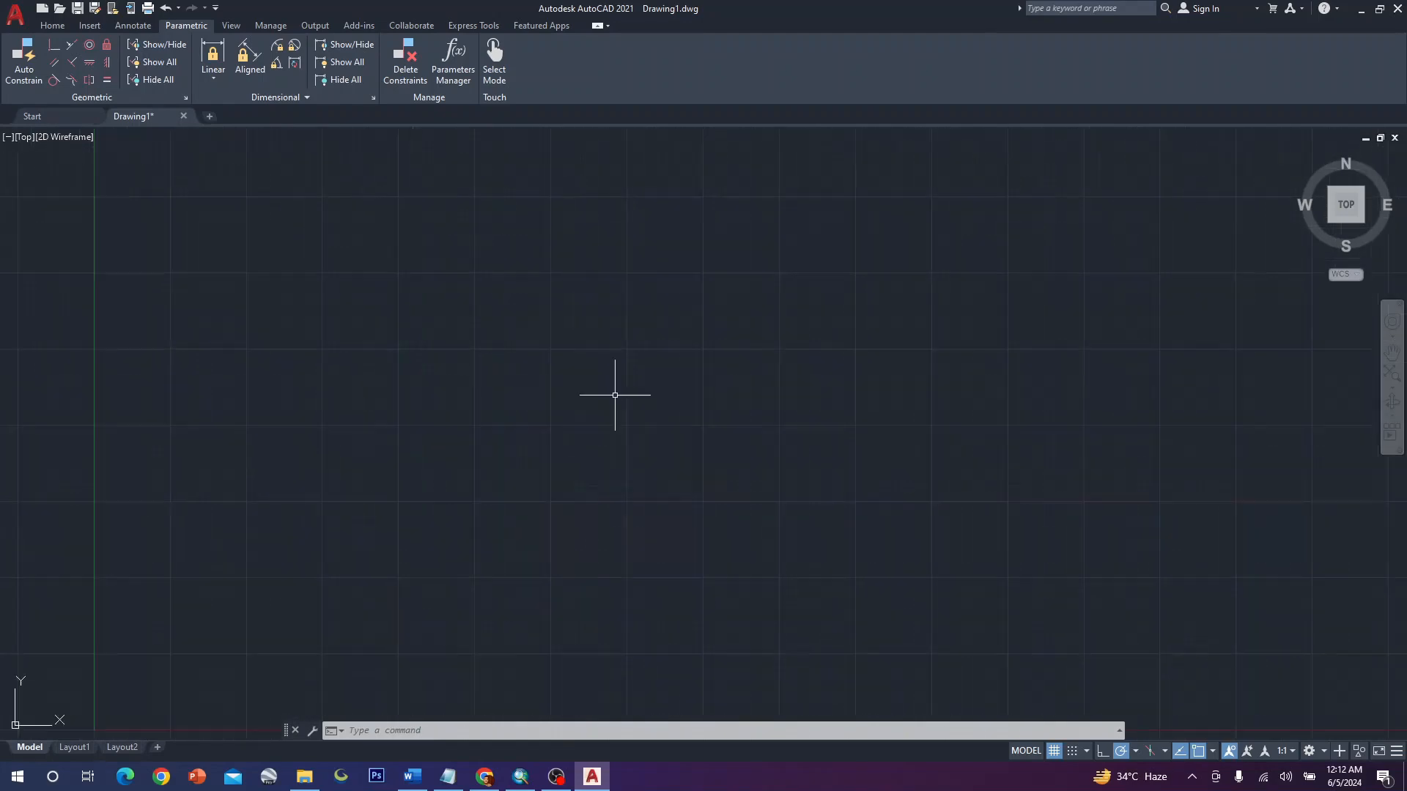
scroll(605, 403, down, 2)
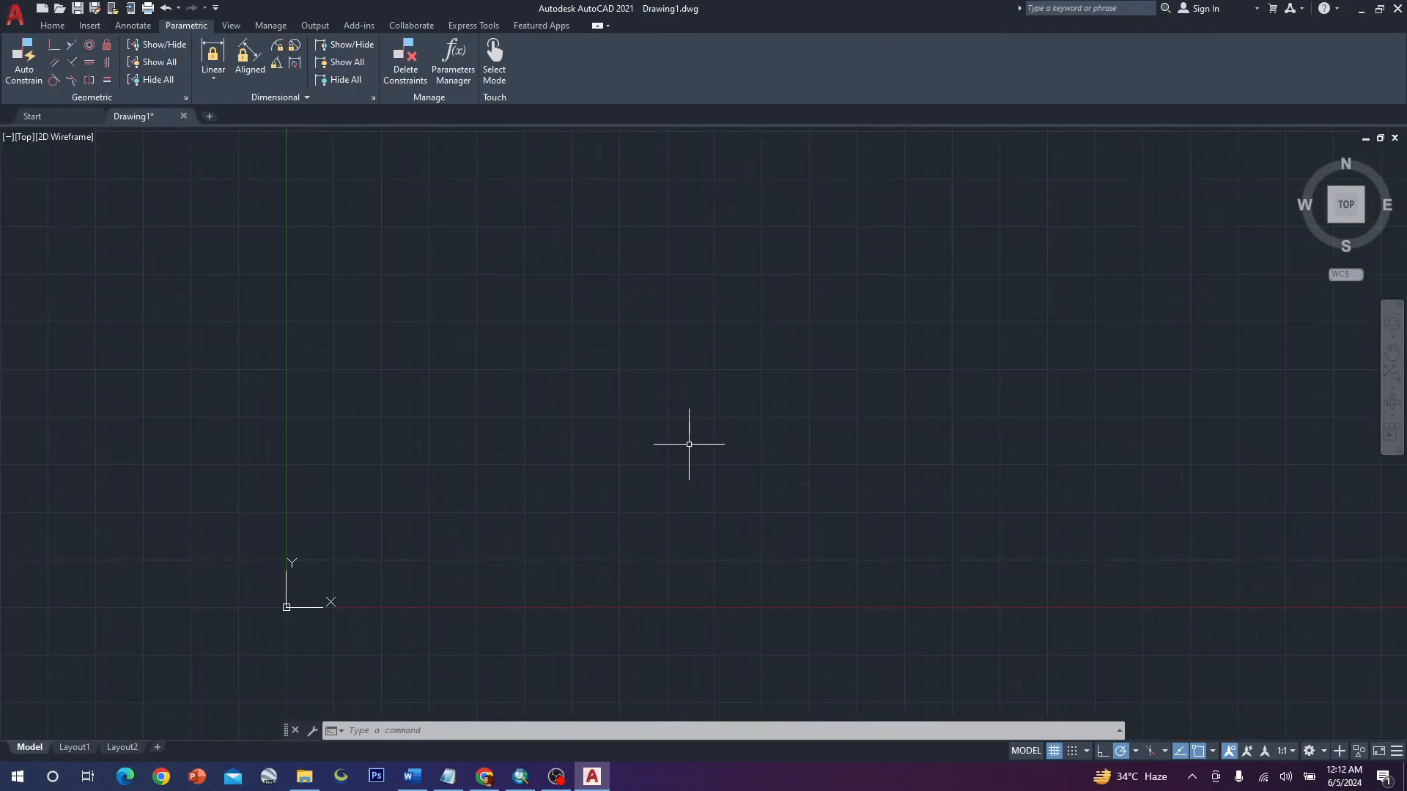
Step: Draw two connected slanted lines forming a sideways V that opens to the right at an angle of about 51°
click(52, 26)
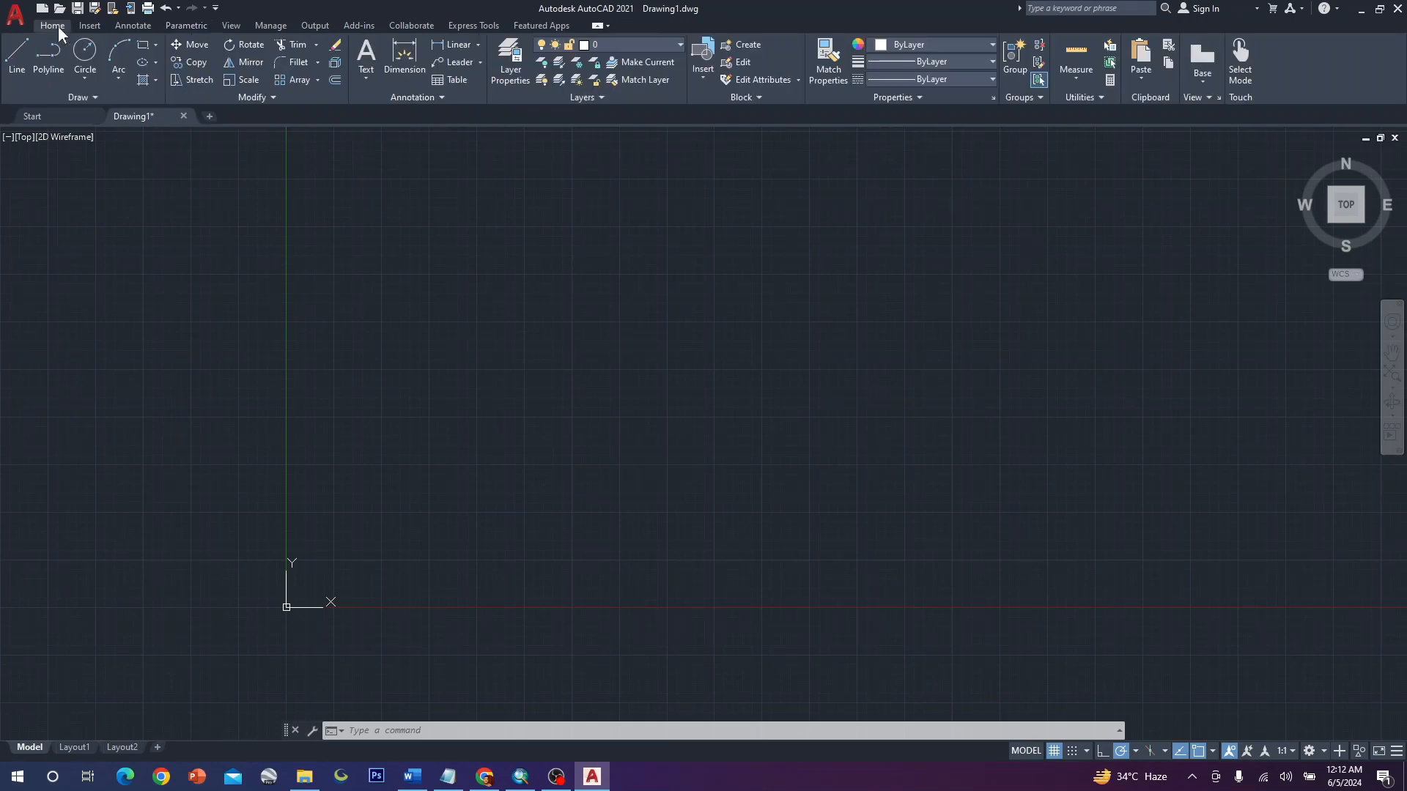
click(17, 59)
scroll(674, 383, down, 5)
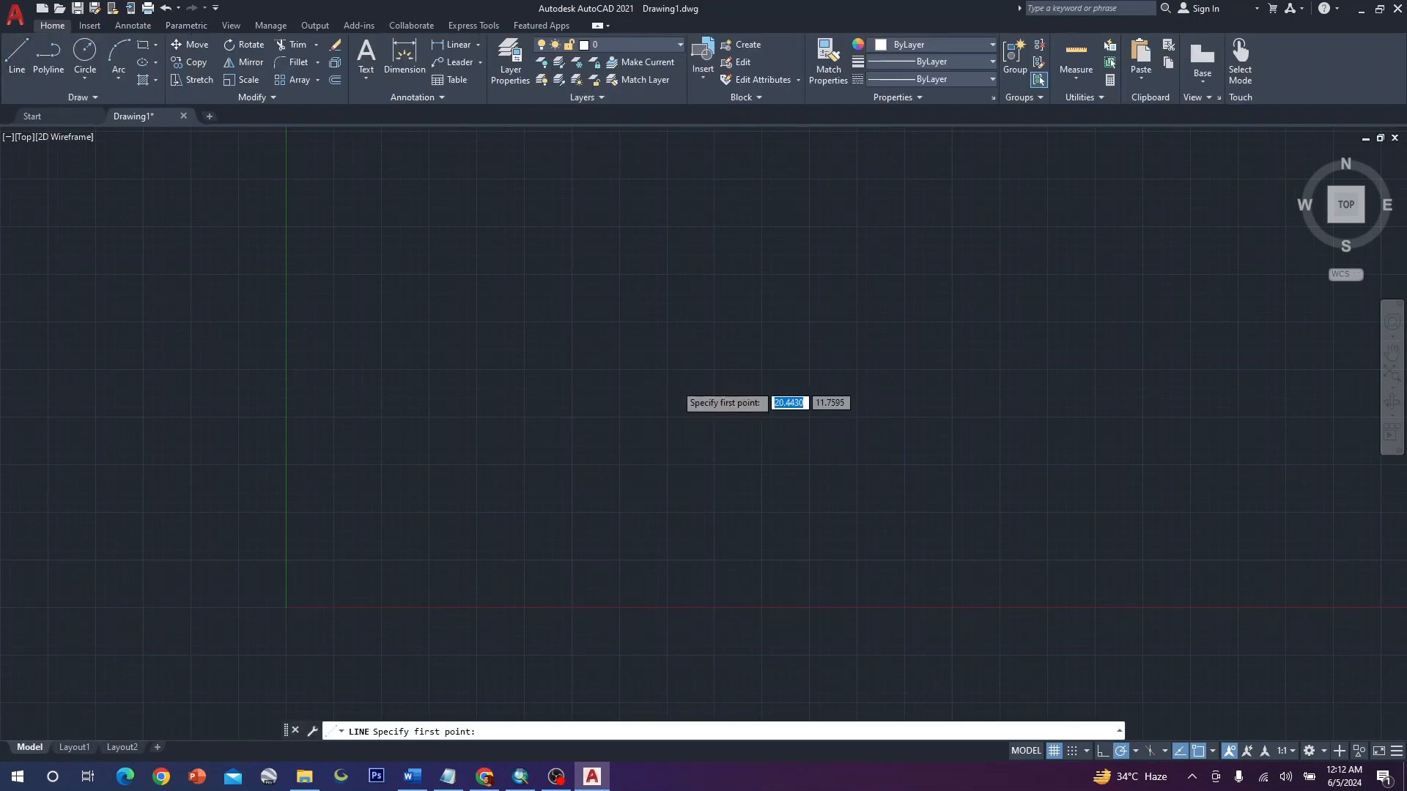
scroll(675, 383, up, 5)
middle_drag(674, 383, 628, 432)
middle_drag(394, 389, 470, 312)
scroll(628, 409, up, 2)
middle_drag(628, 409, 631, 341)
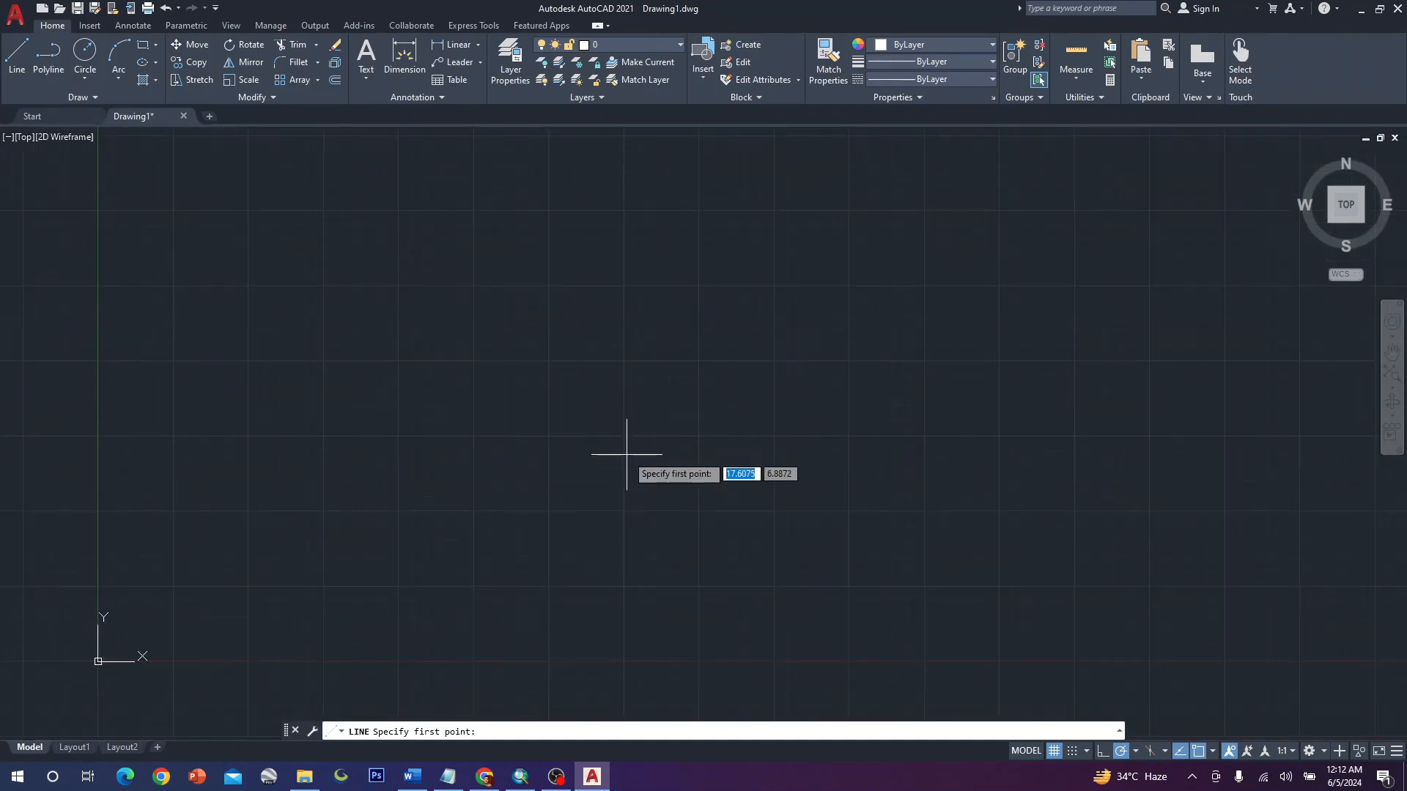
scroll(627, 450, down, 1)
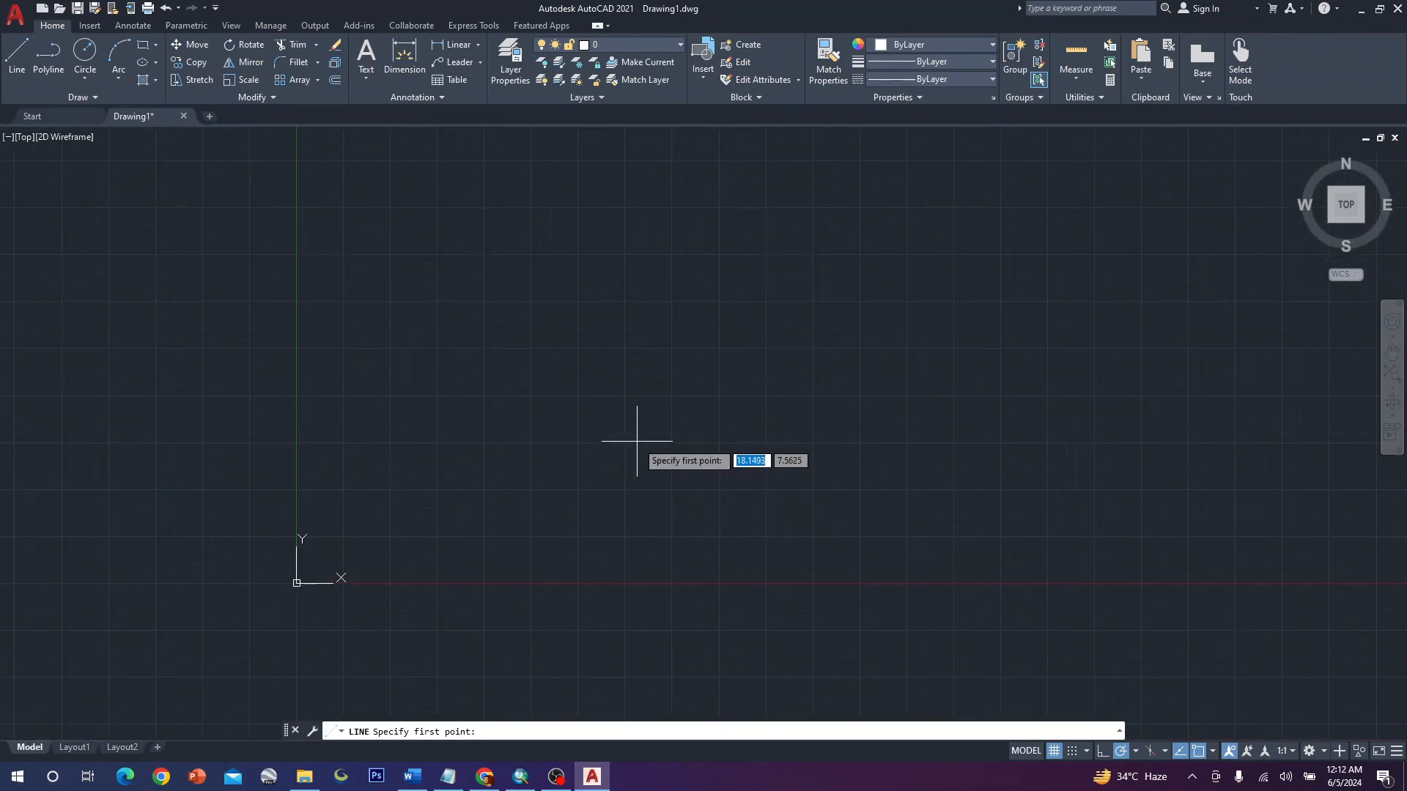
click(668, 299)
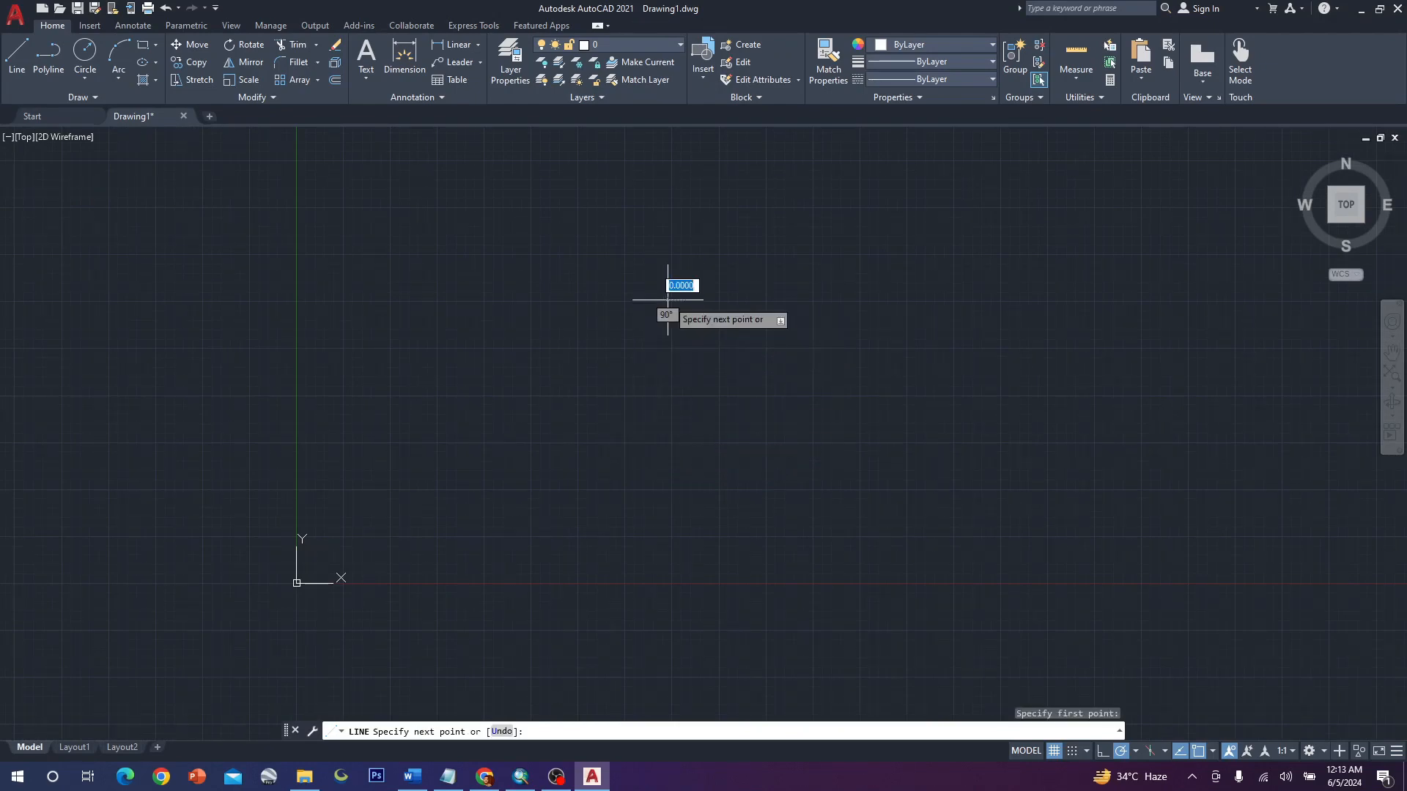
click(455, 471)
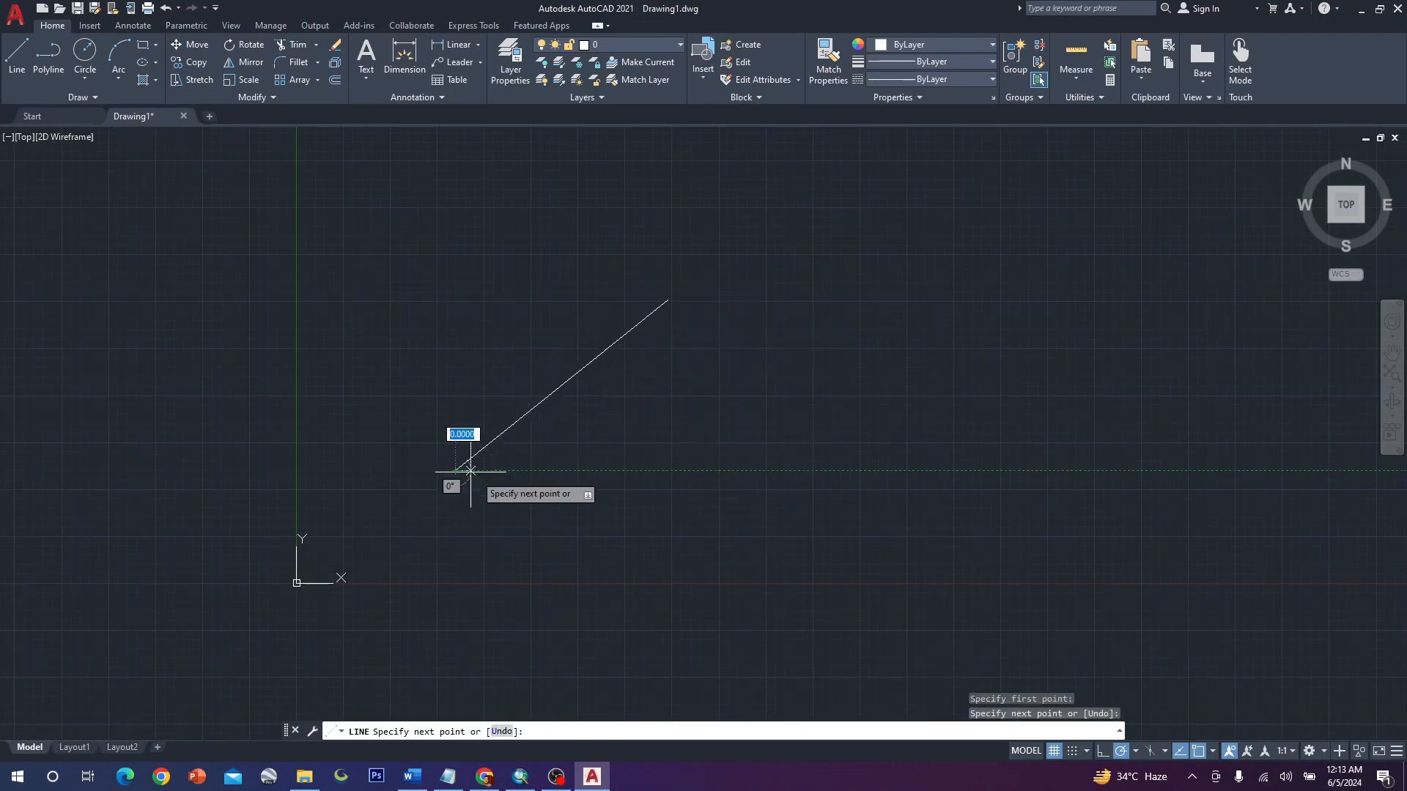
click(763, 539)
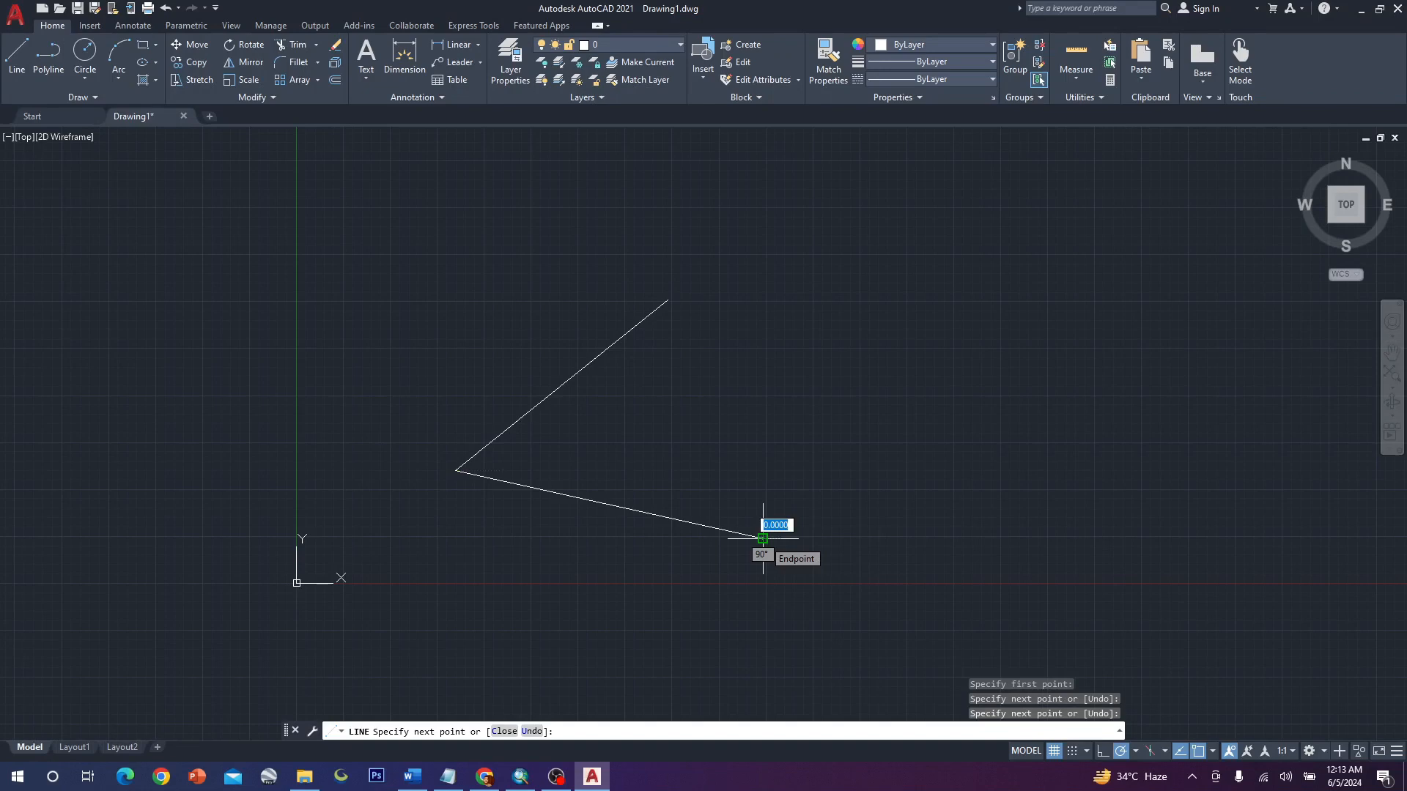
key(Return)
click(763, 538)
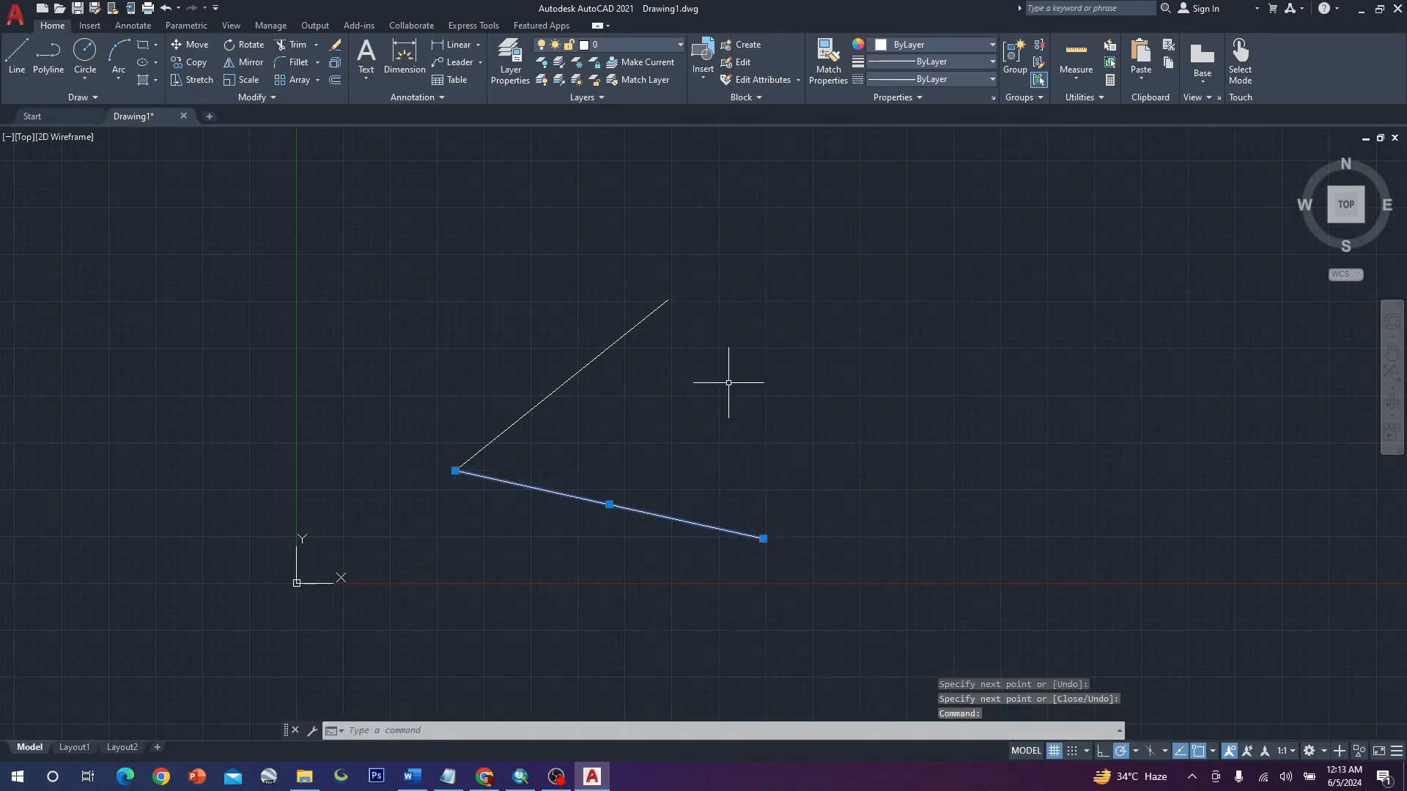
key(Escape)
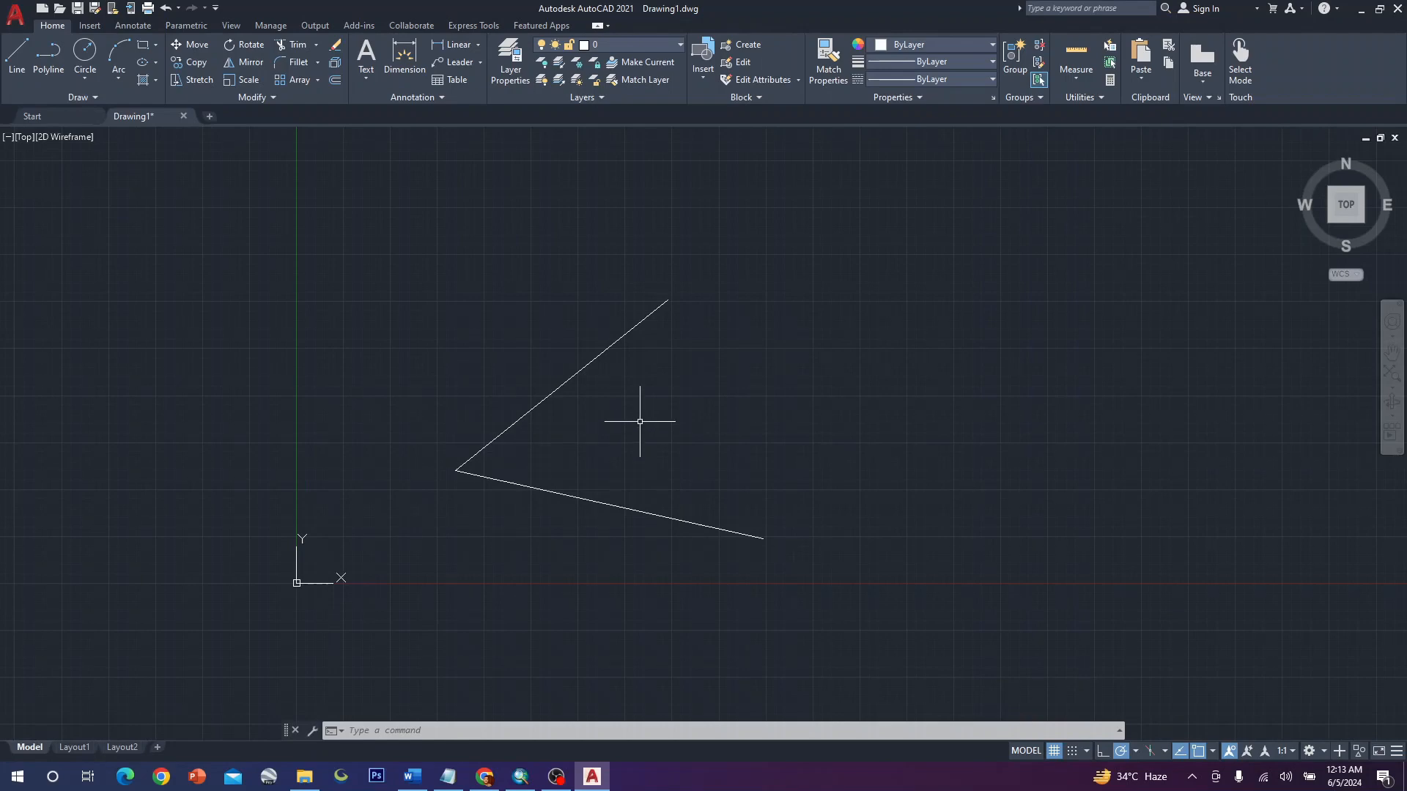
Step: Try to apply an angular dimensional constraint between the two slanted lines, testing dimension positions inside and outside the angle
click(143, 26)
click(176, 24)
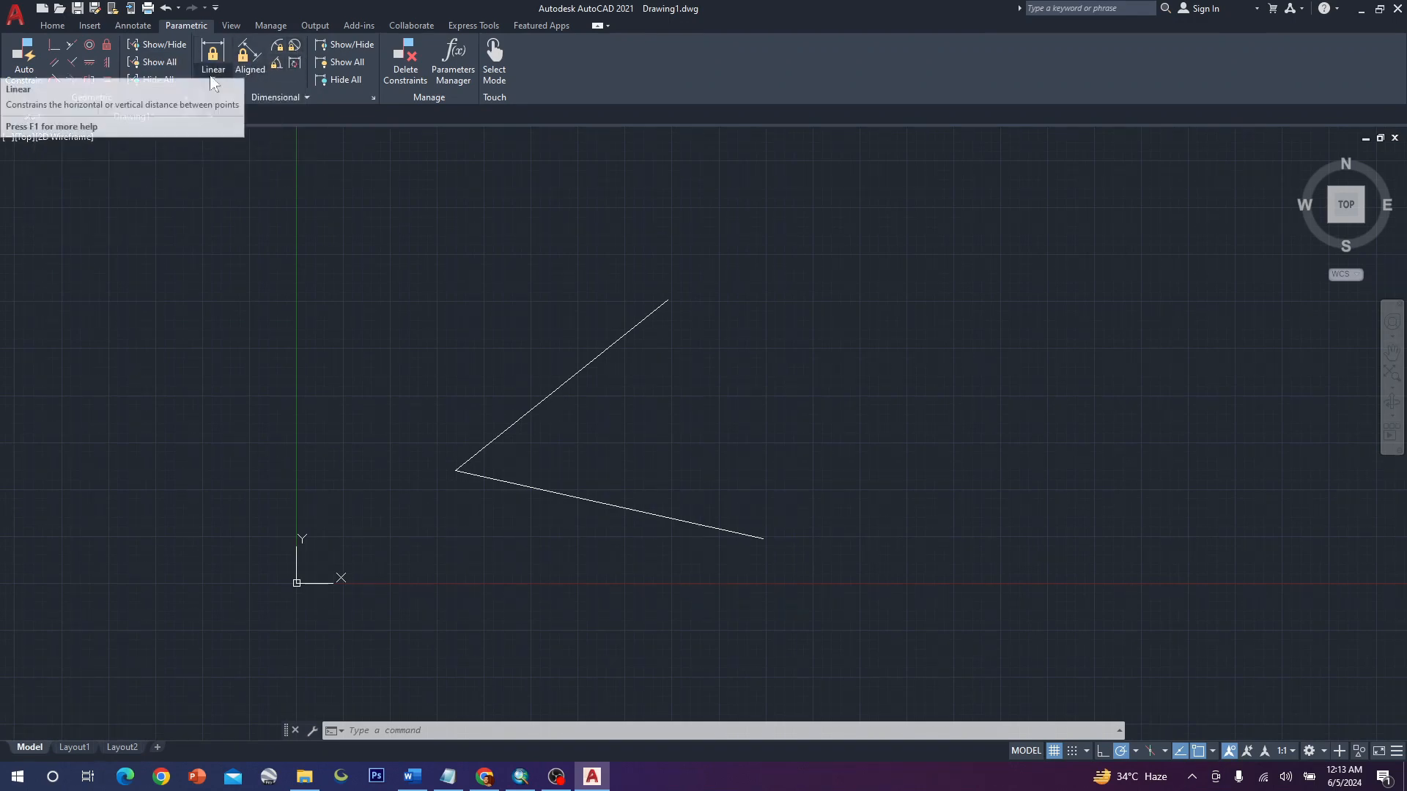
click(275, 61)
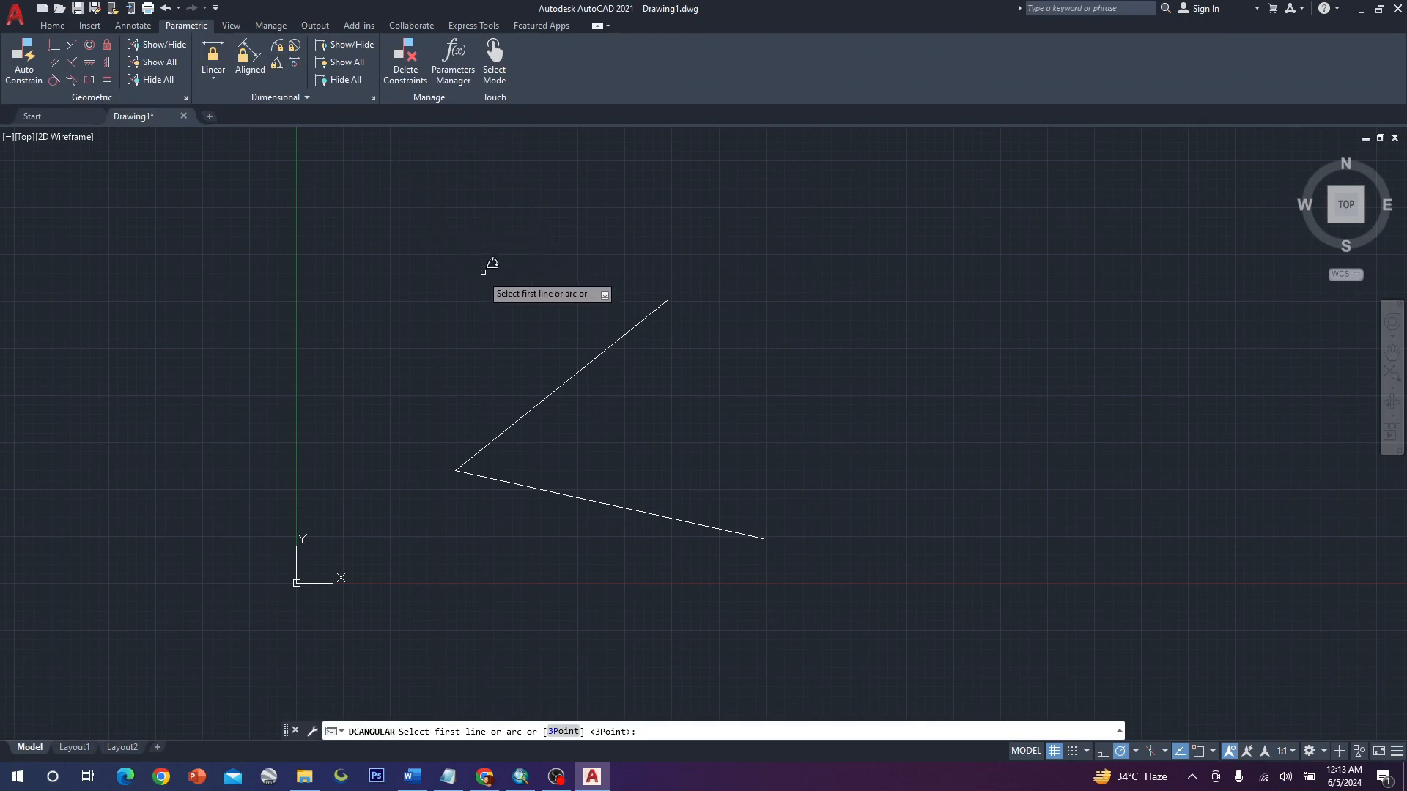
click(557, 388)
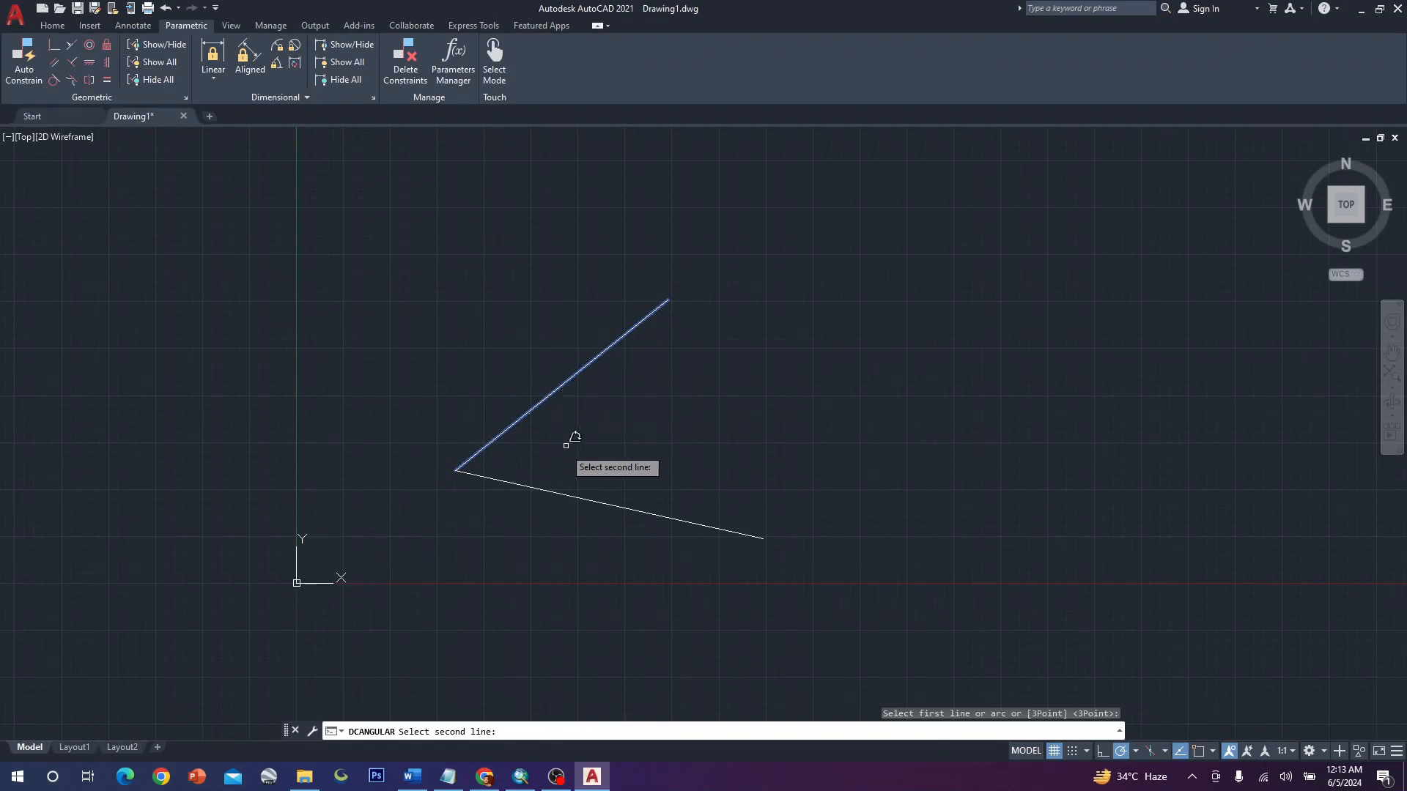
click(605, 503)
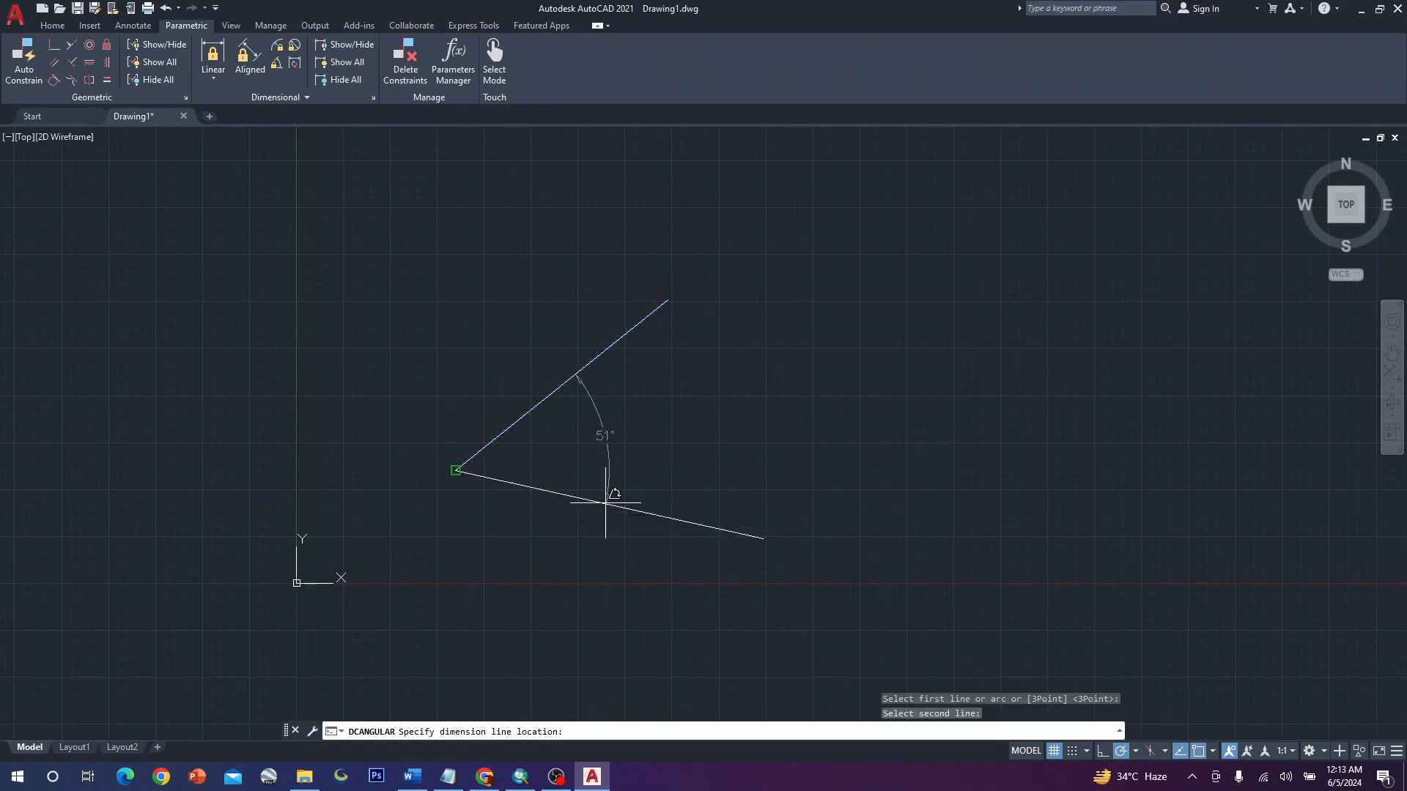
scroll(561, 440, up, 4)
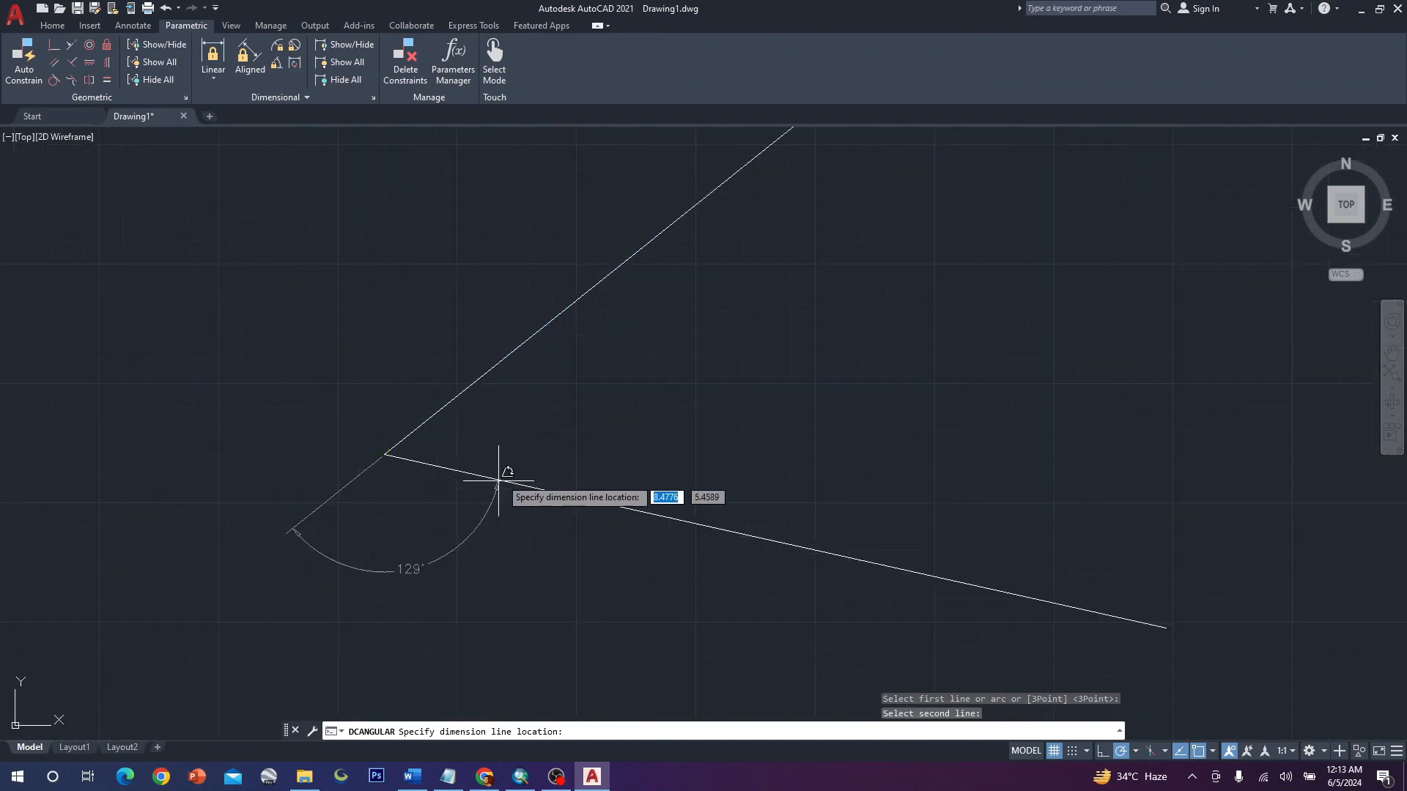
scroll(512, 465, down, 2)
scroll(509, 439, up, 4)
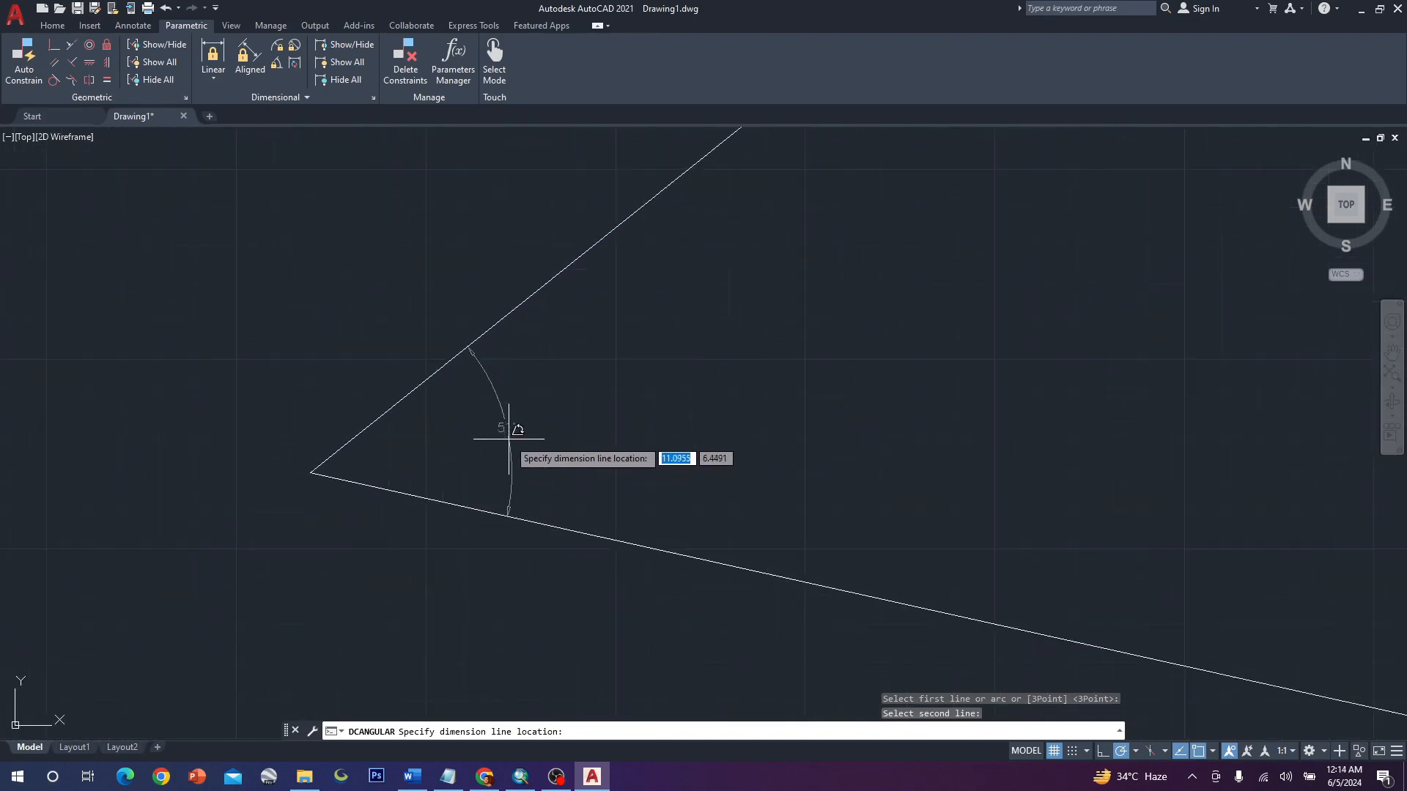
scroll(509, 447, down, 4)
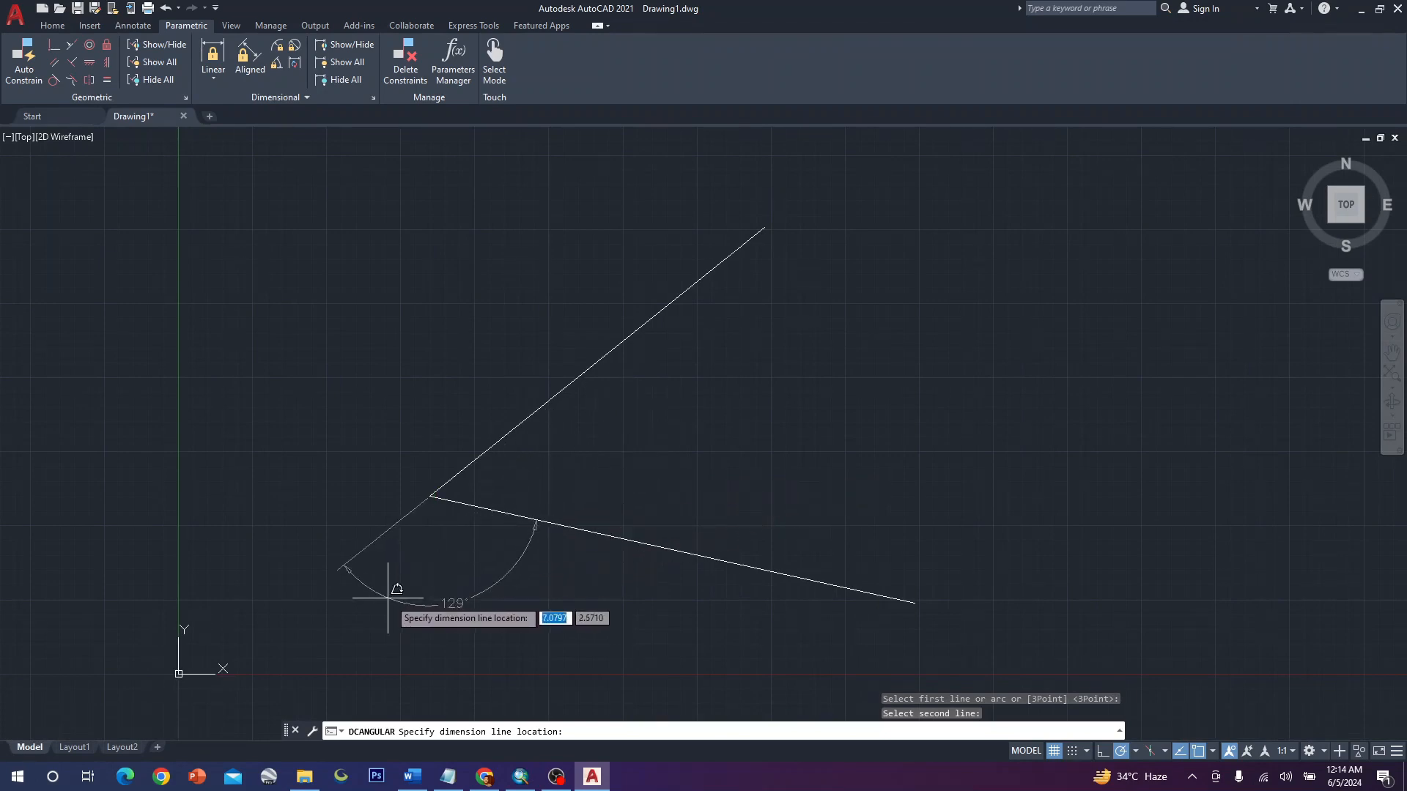
scroll(409, 597, up, 3)
scroll(408, 597, down, 4)
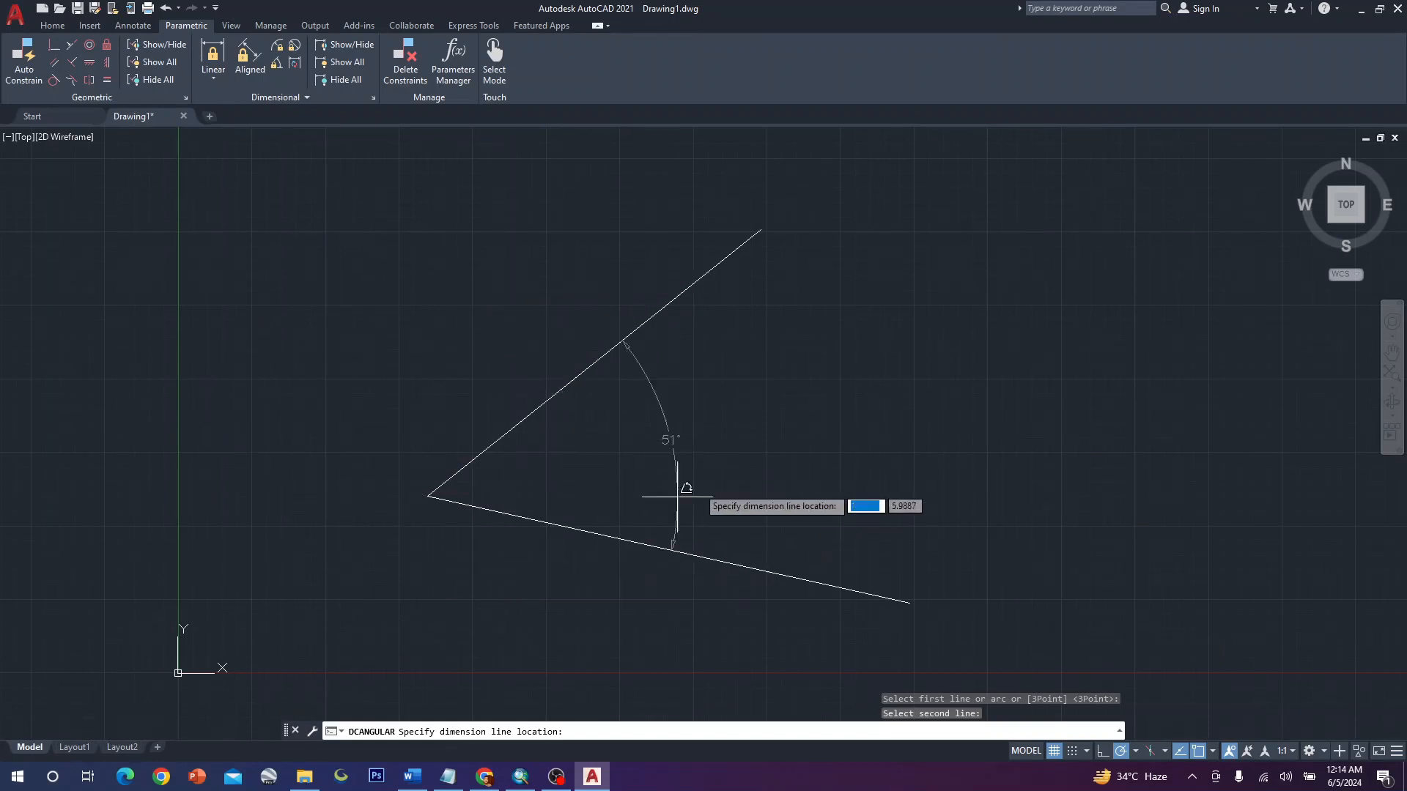
key(Escape)
scroll(708, 479, down, 2)
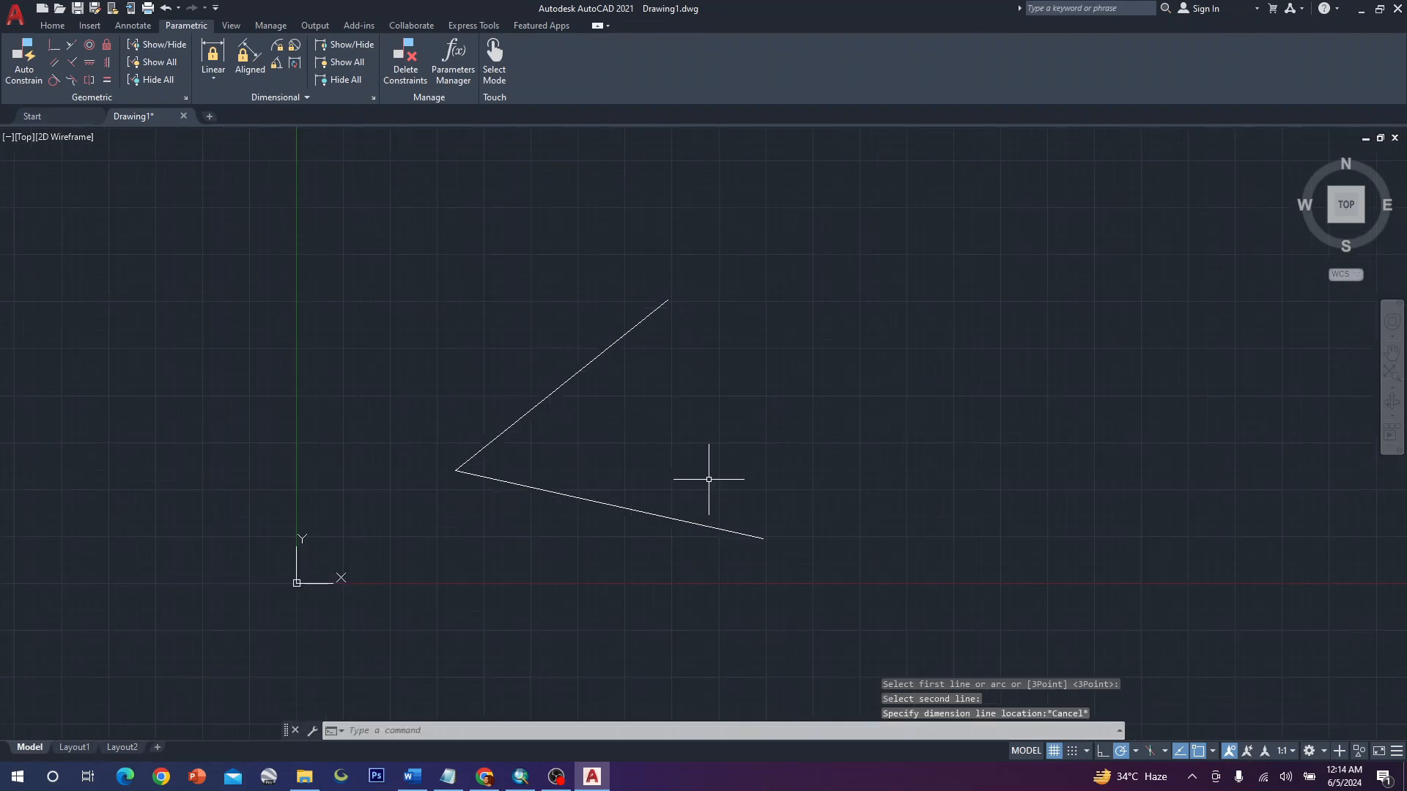
Step: Right of the V, draw a vertical line about 29 units long with a longer horizontal line extending right from its lower end
scroll(640, 440, down, 4)
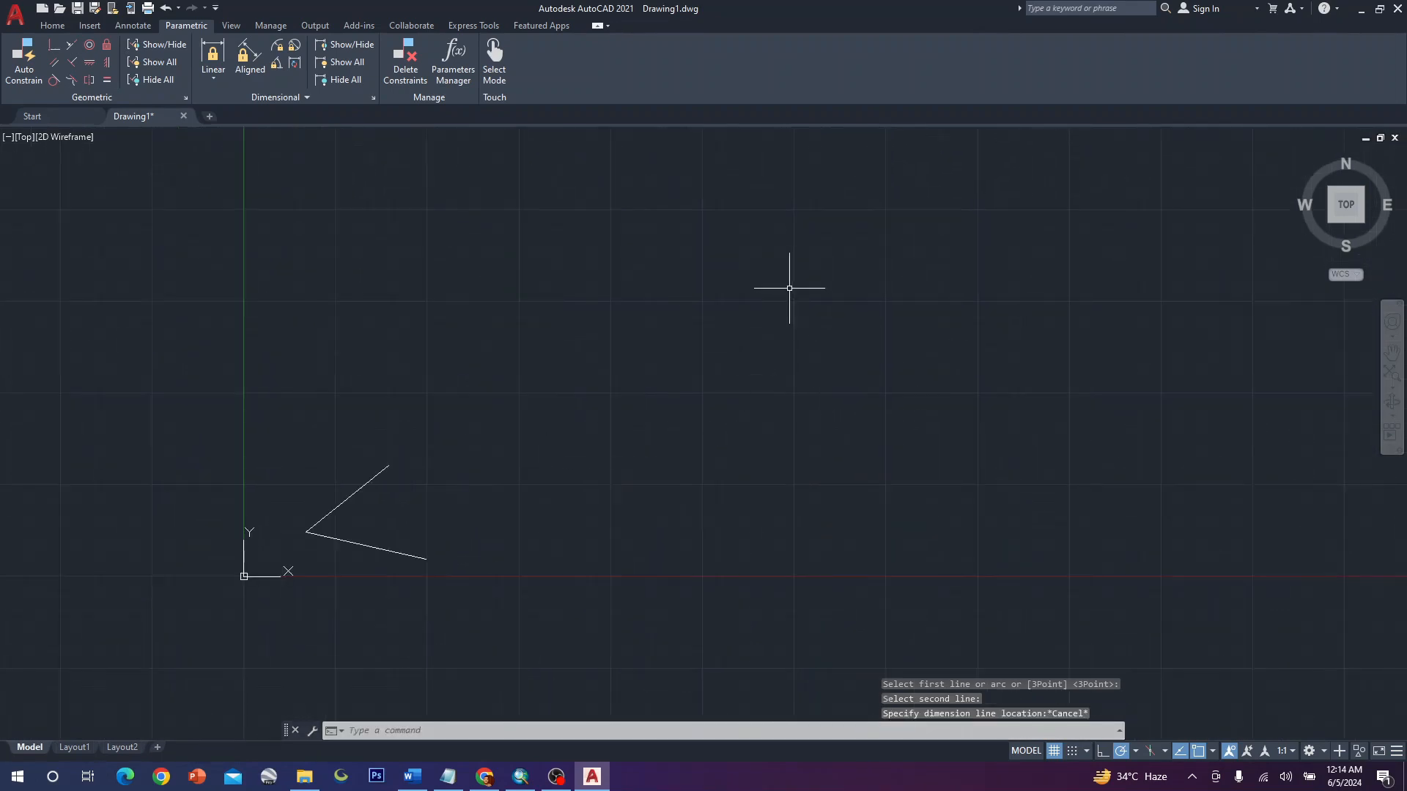
click(754, 267)
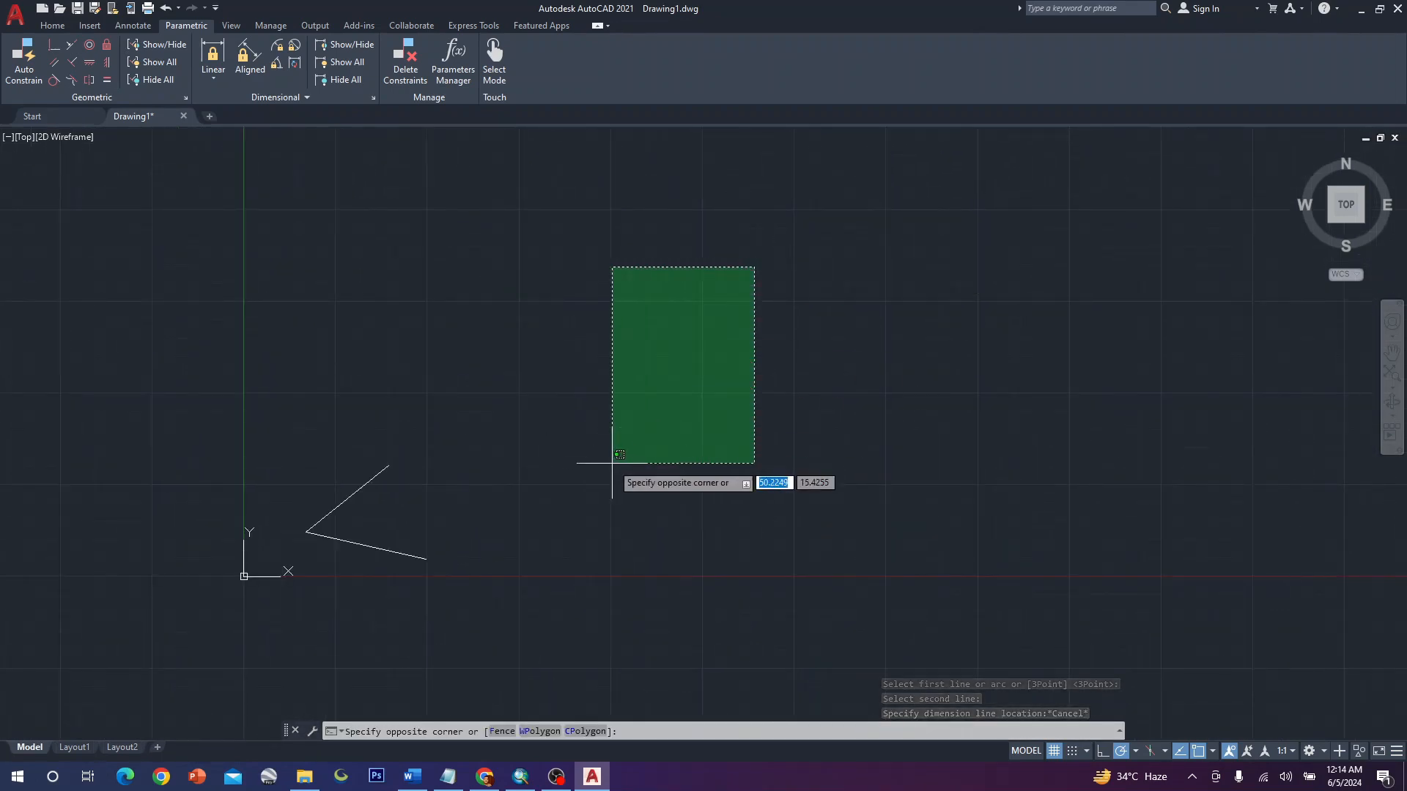
click(612, 463)
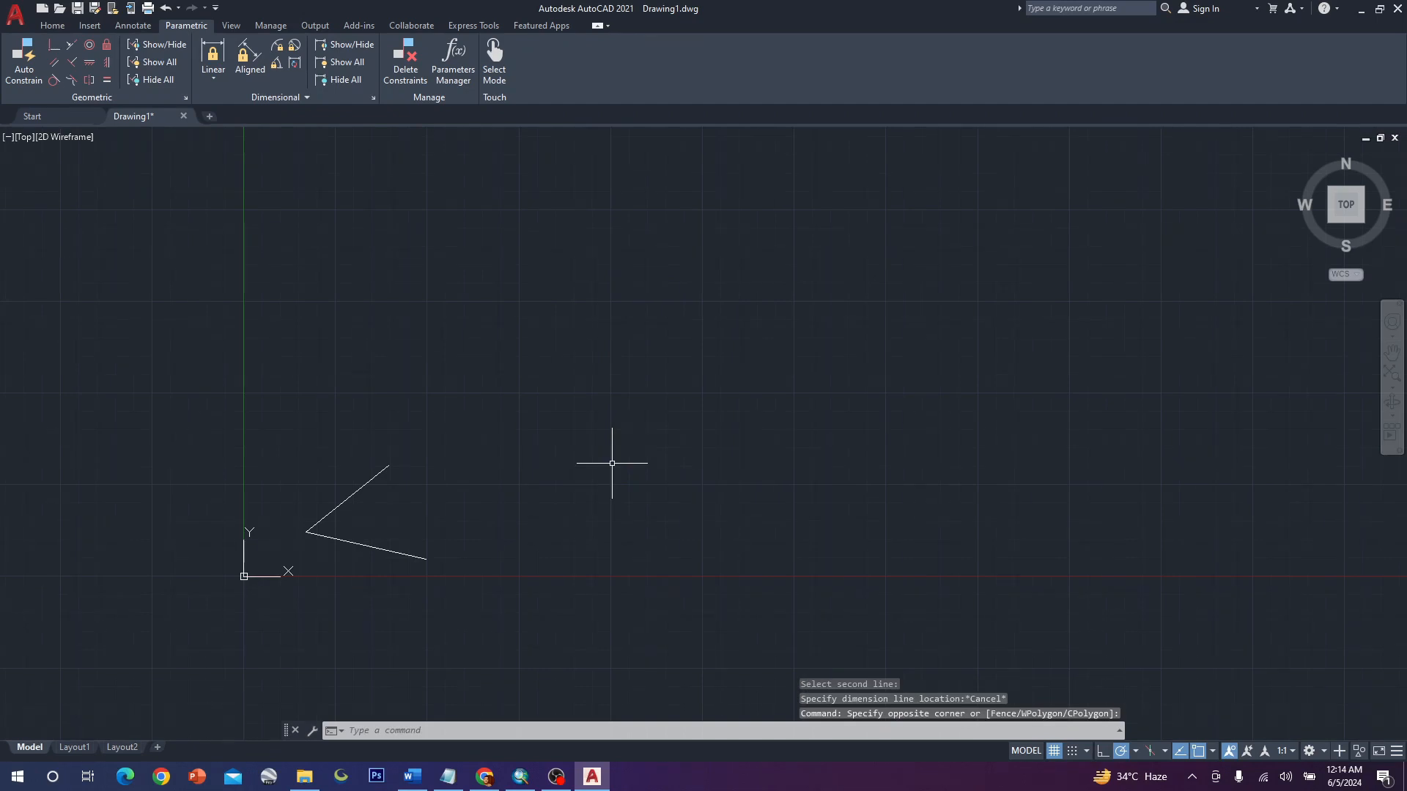
click(55, 24)
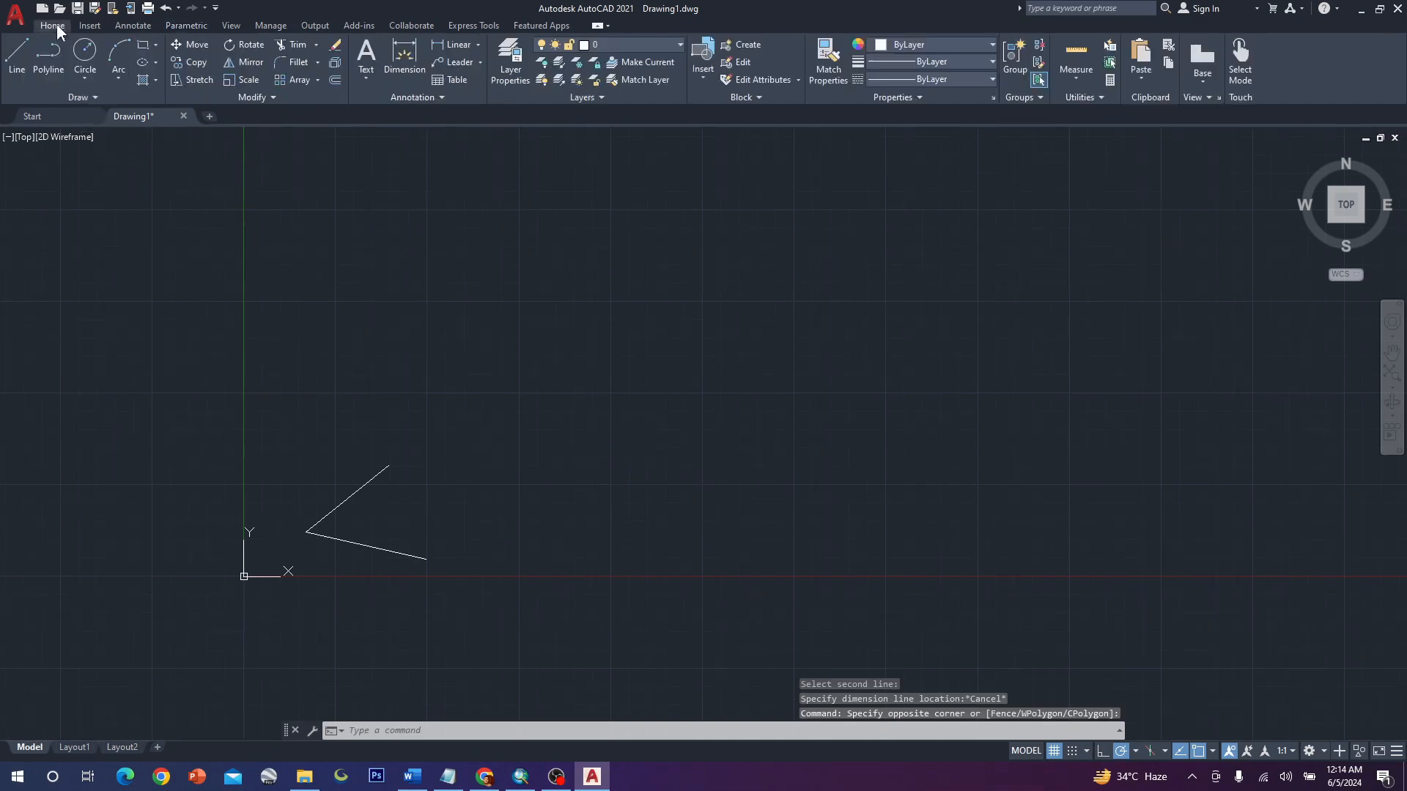
click(22, 53)
click(716, 285)
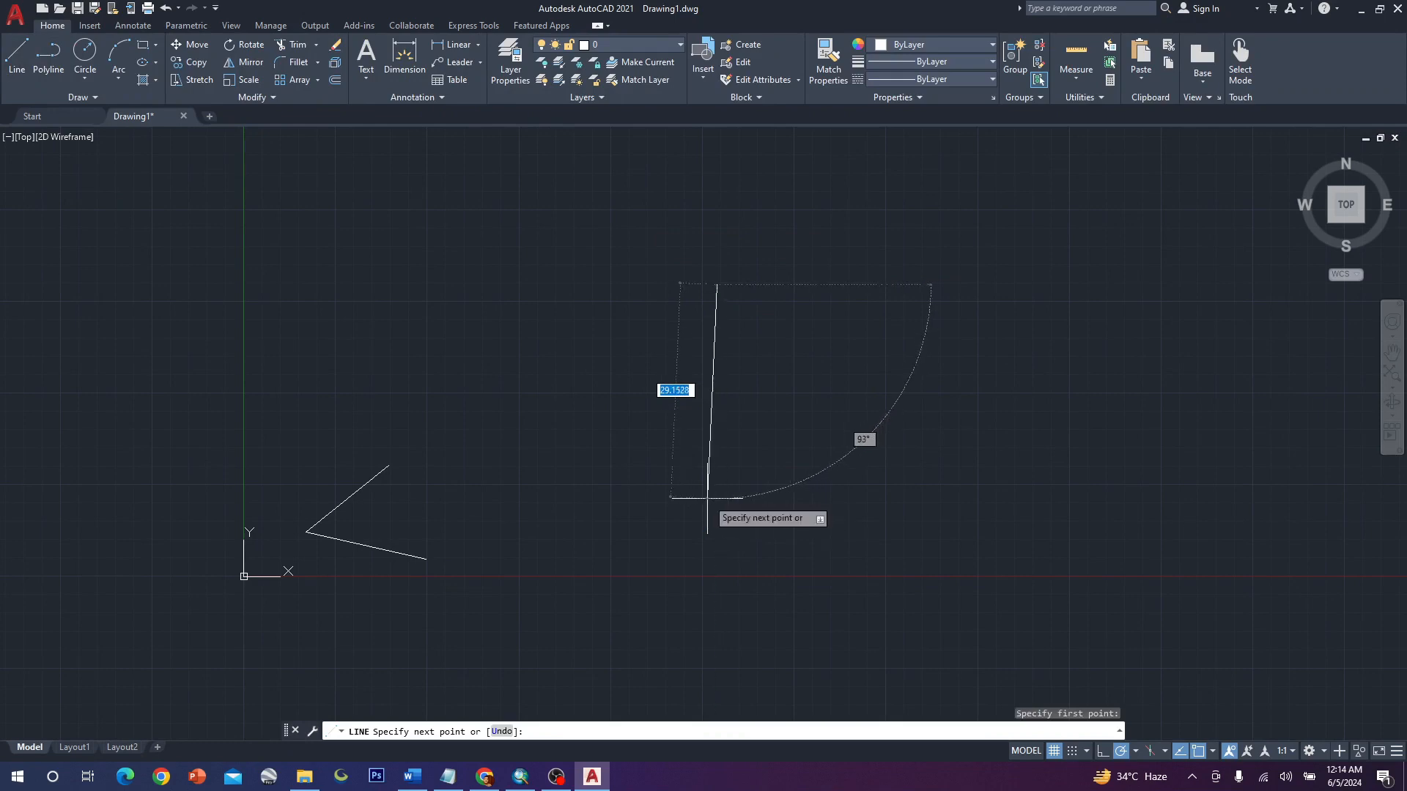
click(716, 498)
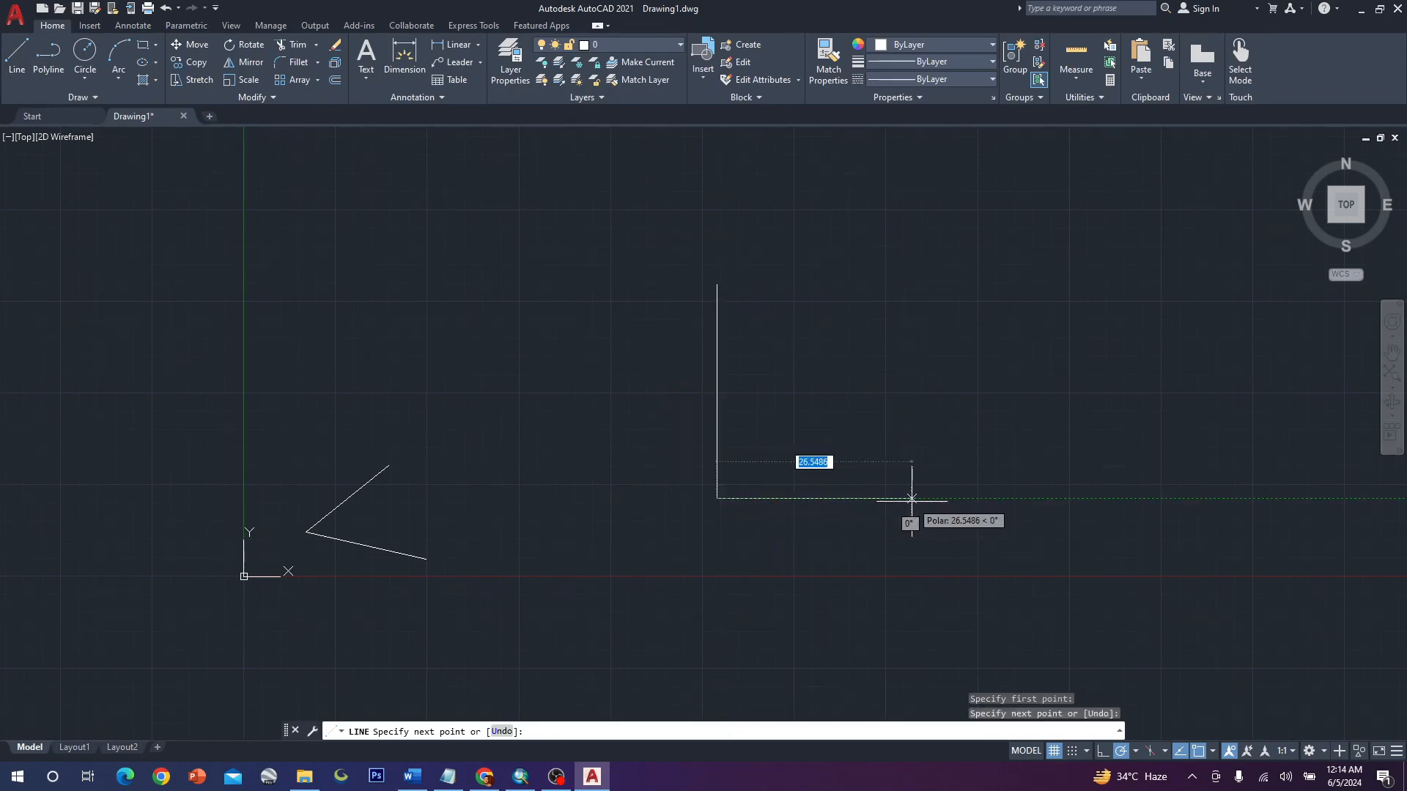
click(1009, 498)
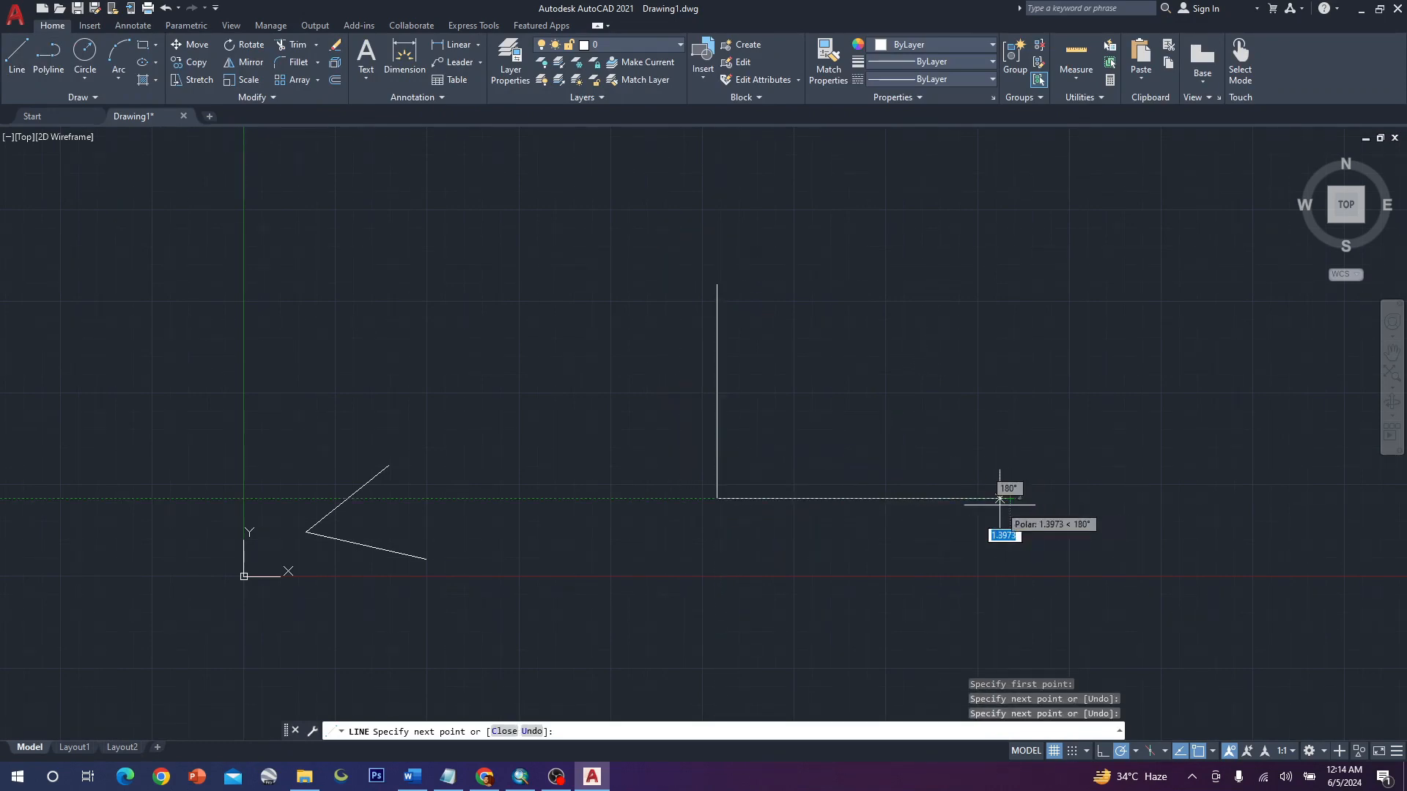
click(1000, 499)
key(Escape)
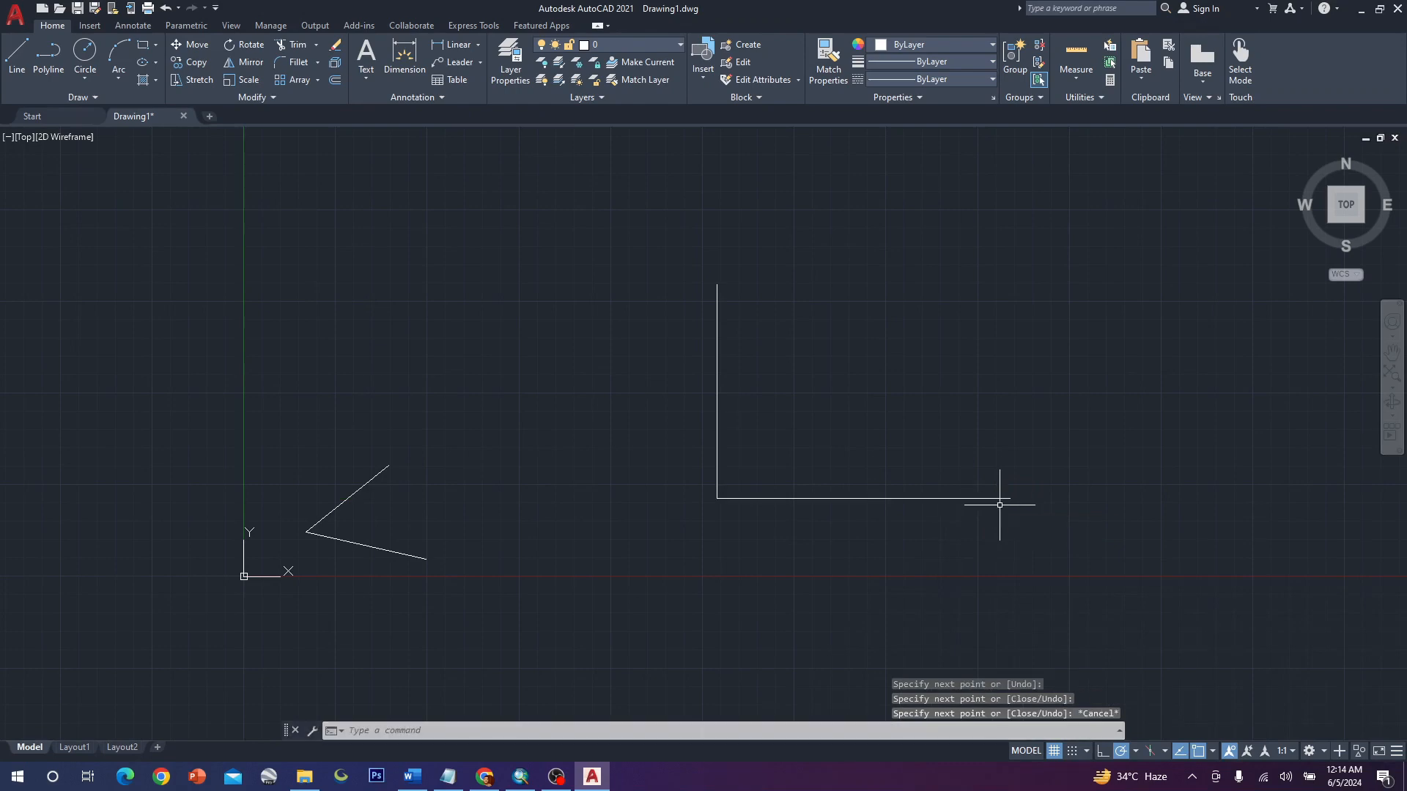
Step: Try to apply an angular dimensional constraint between the vertical and horizontal lines, testing dimension positions outside and inside the corner
scroll(793, 391, up, 2)
middle_drag(793, 390, 693, 394)
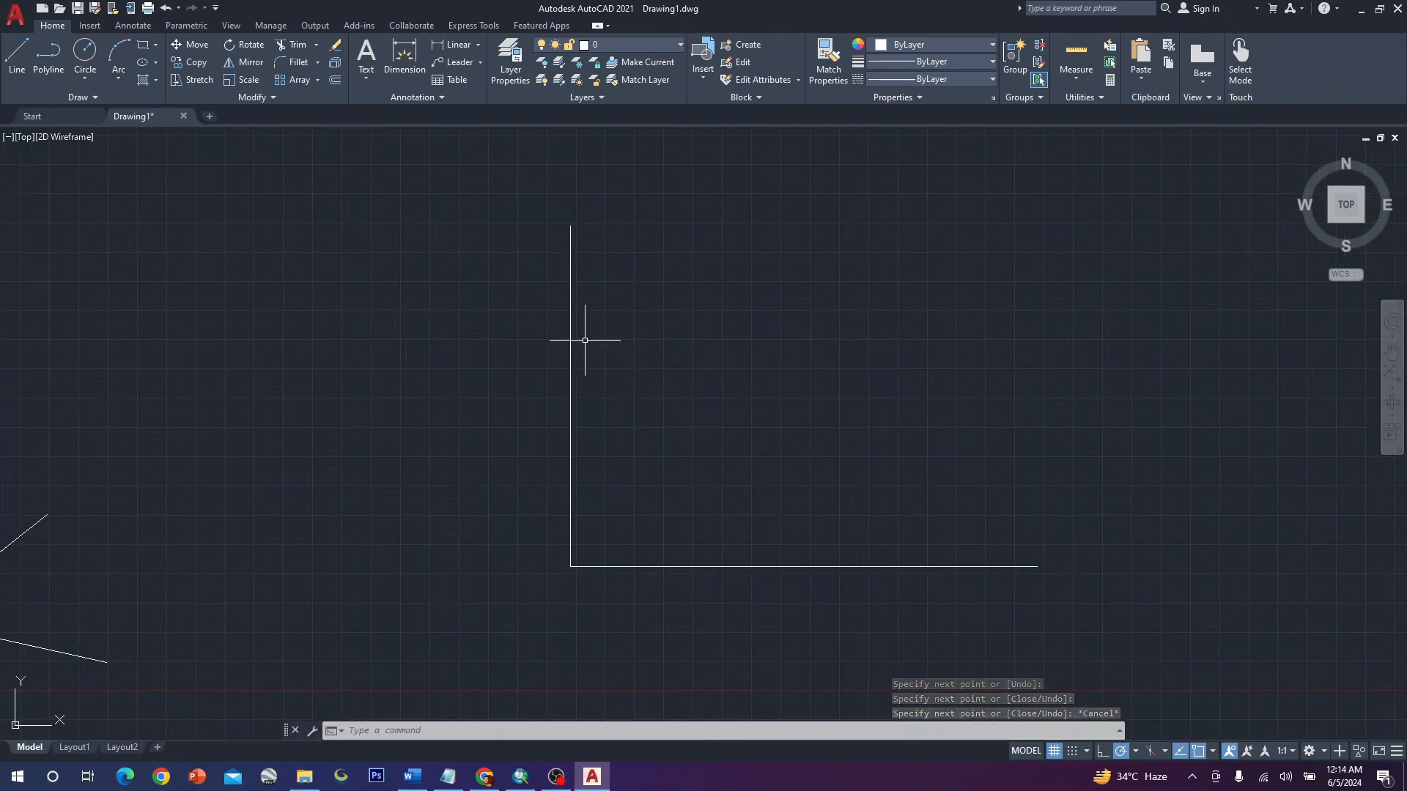
click(186, 24)
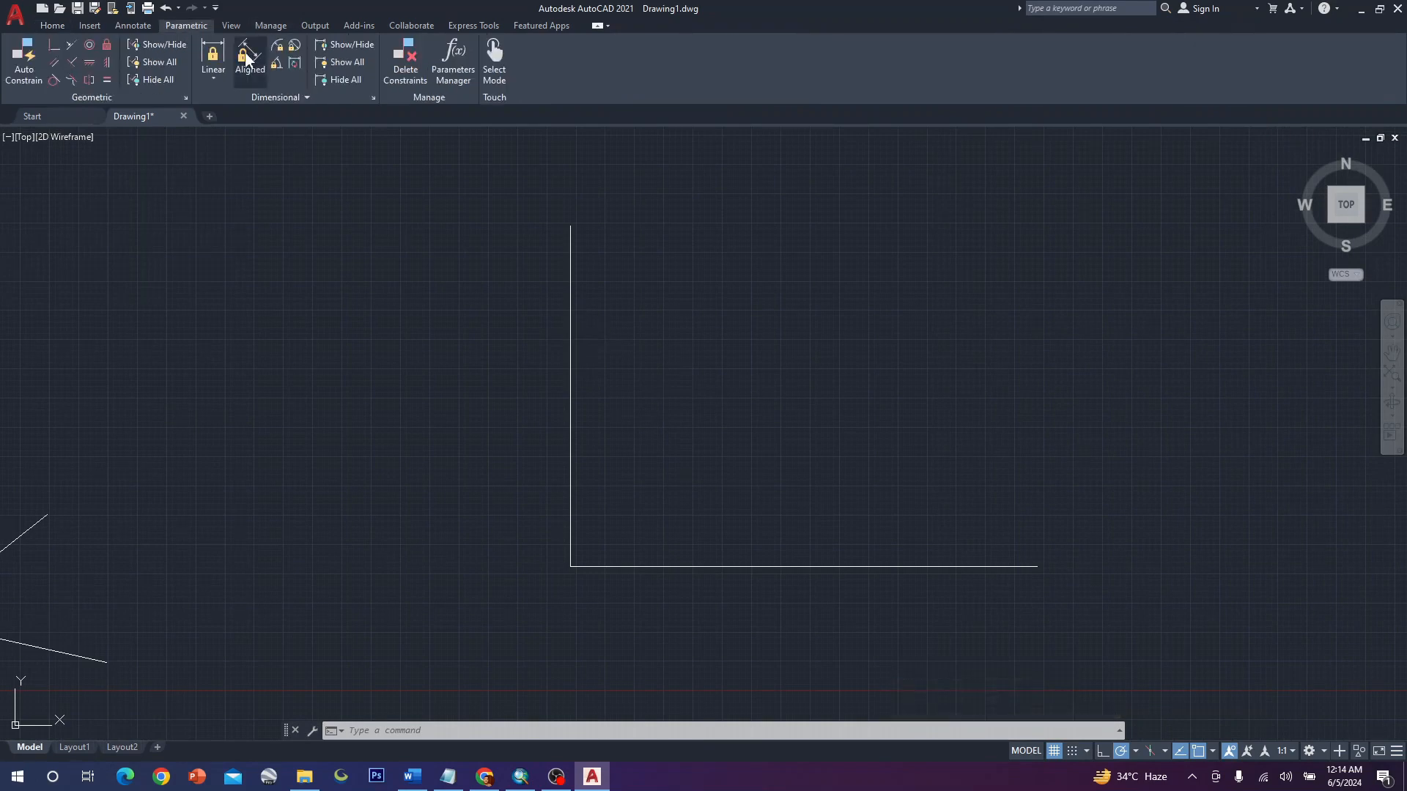
click(279, 63)
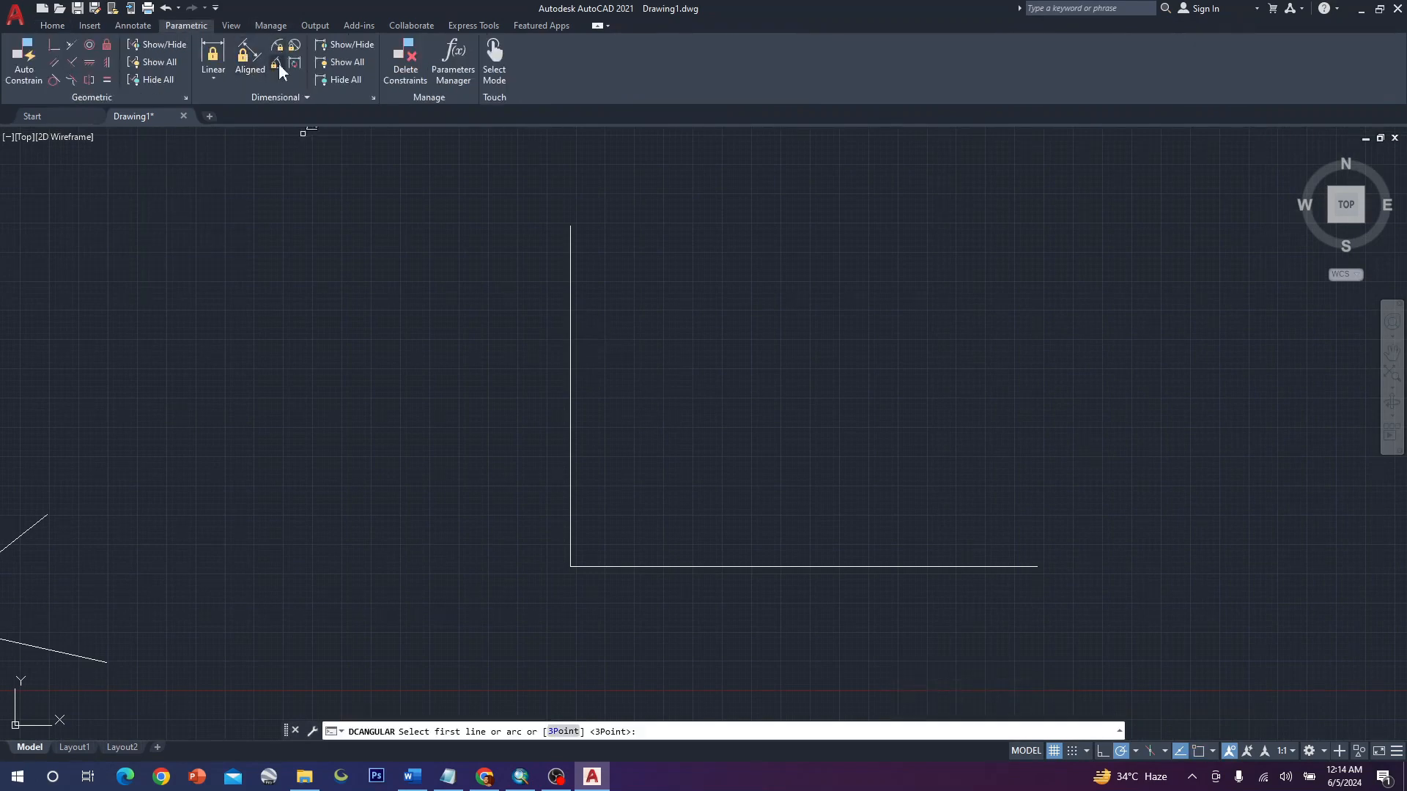
click(570, 329)
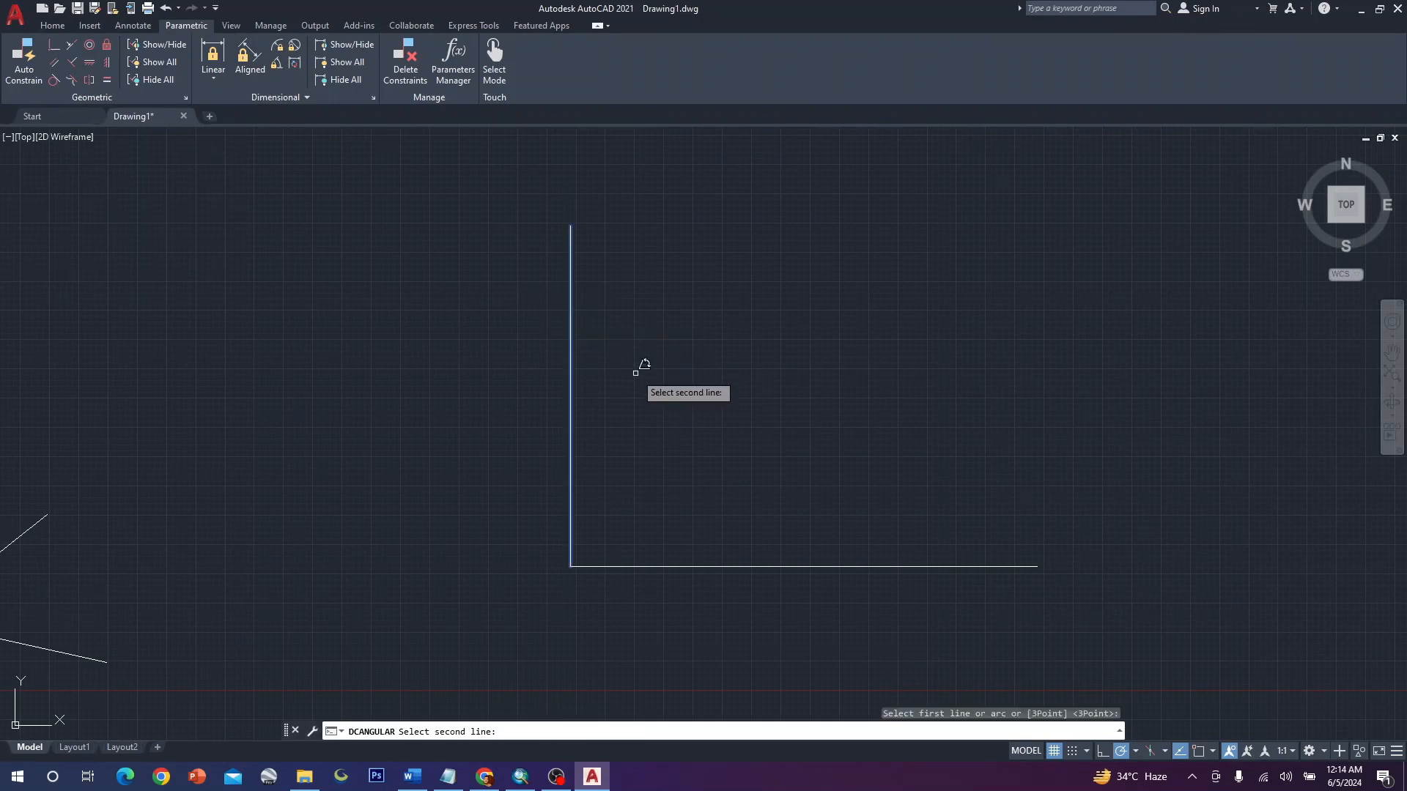
click(769, 566)
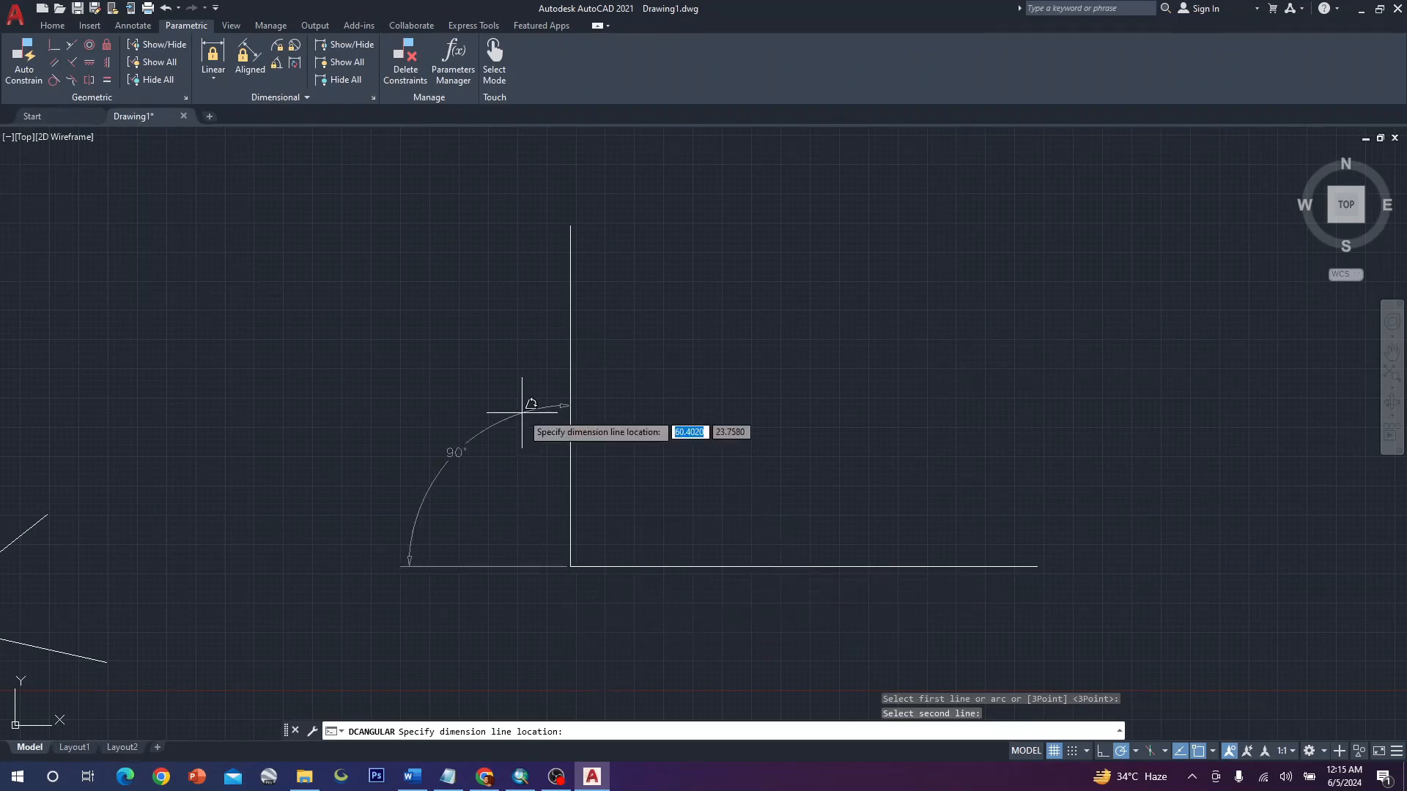
scroll(688, 473, down, 2)
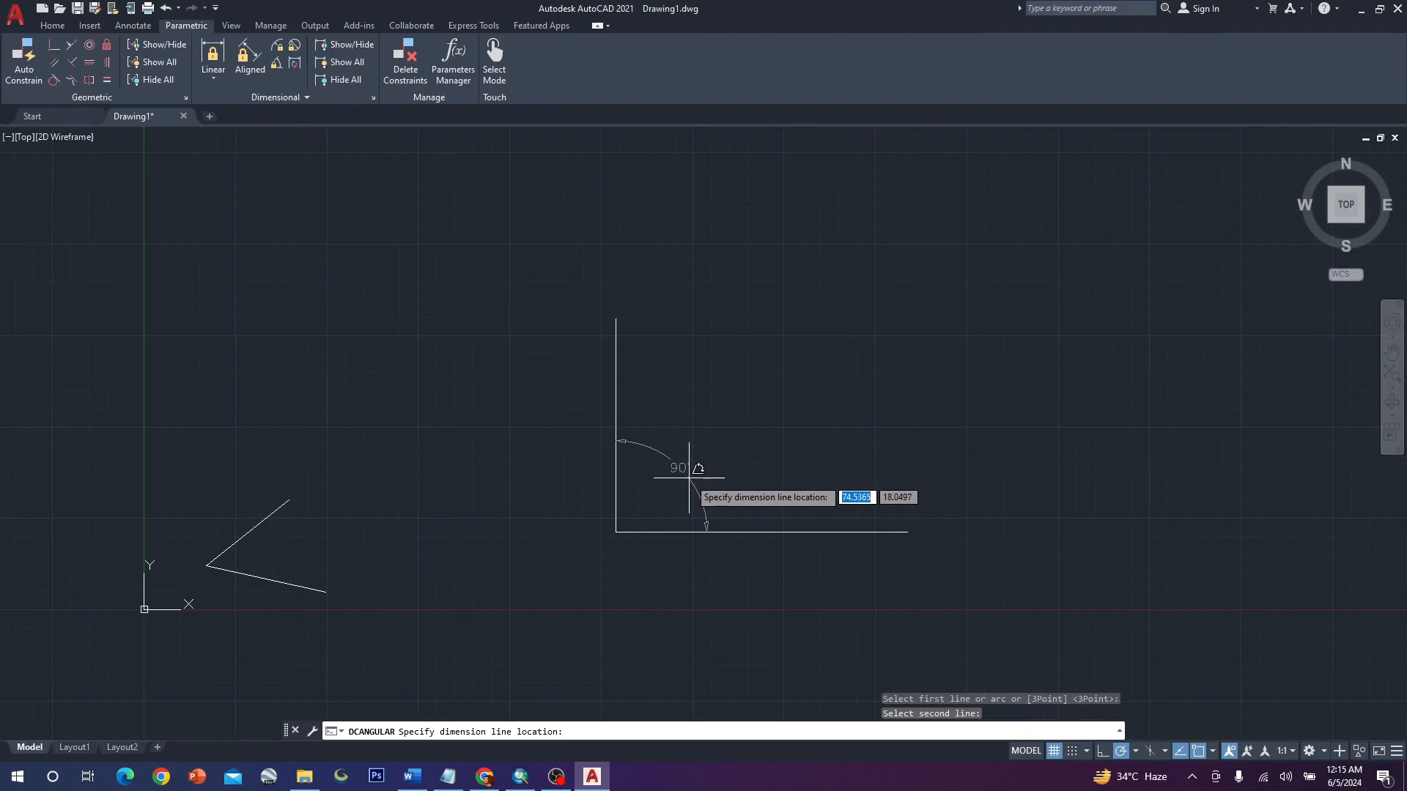
scroll(680, 495, up, 2)
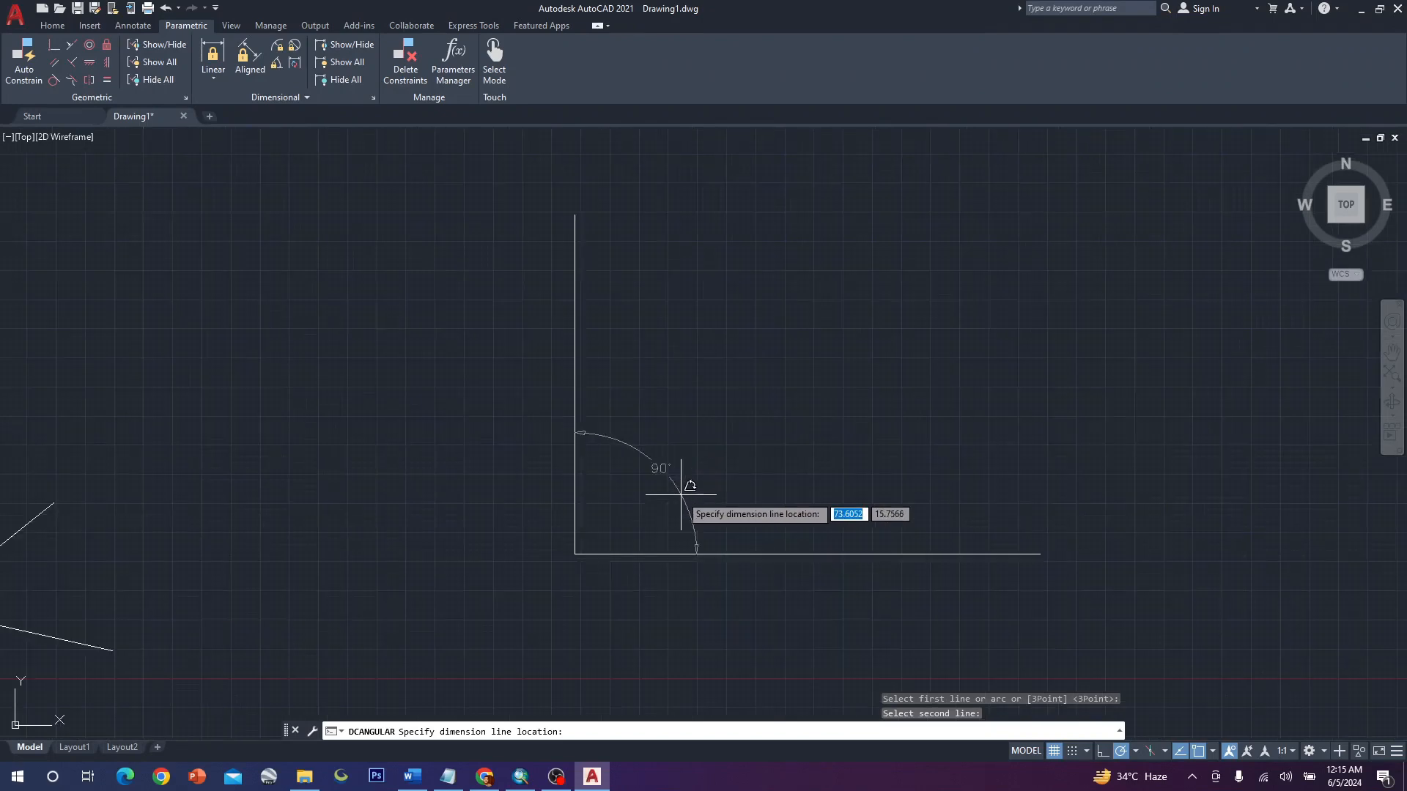
scroll(680, 495, down, 3)
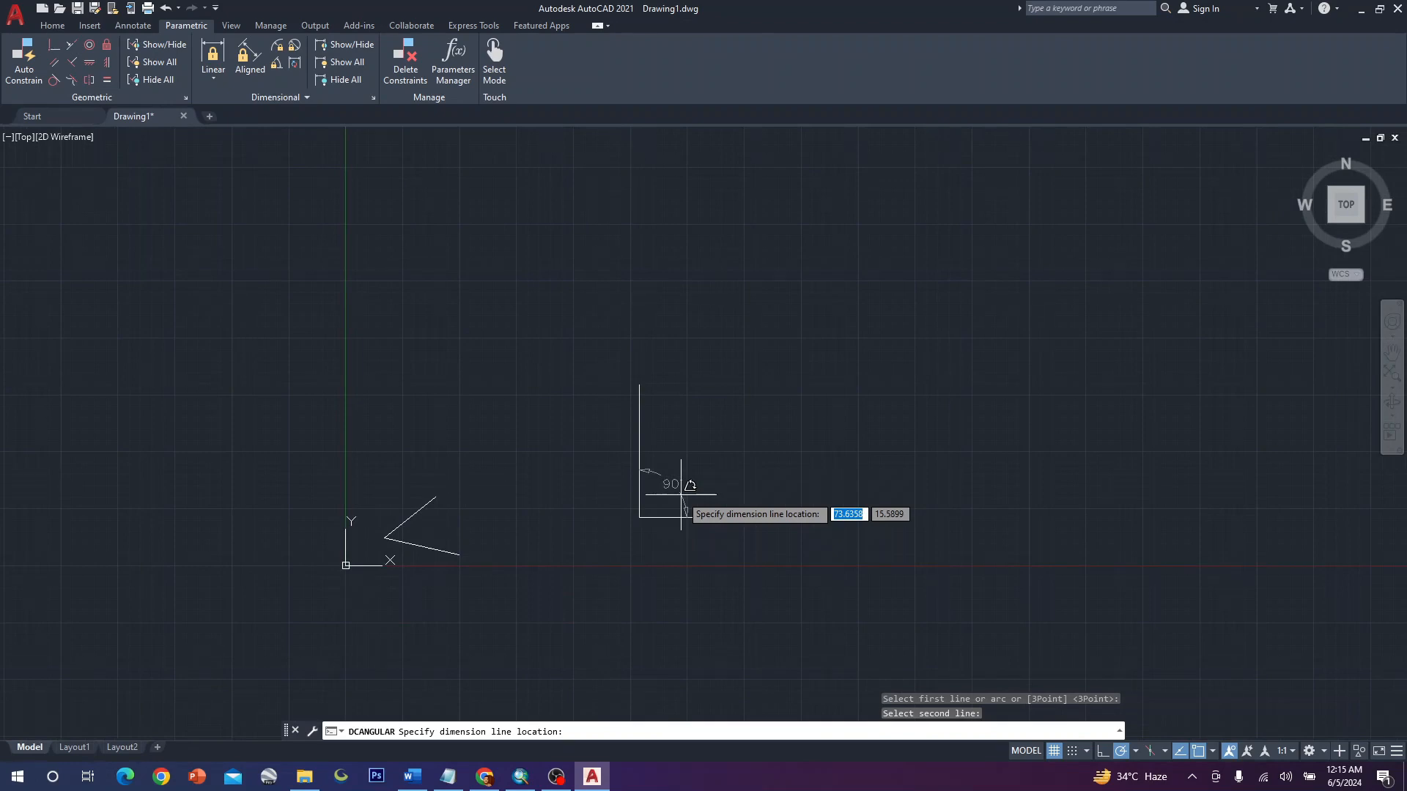
key(Escape)
scroll(681, 494, up, 5)
scroll(606, 493, down, 2)
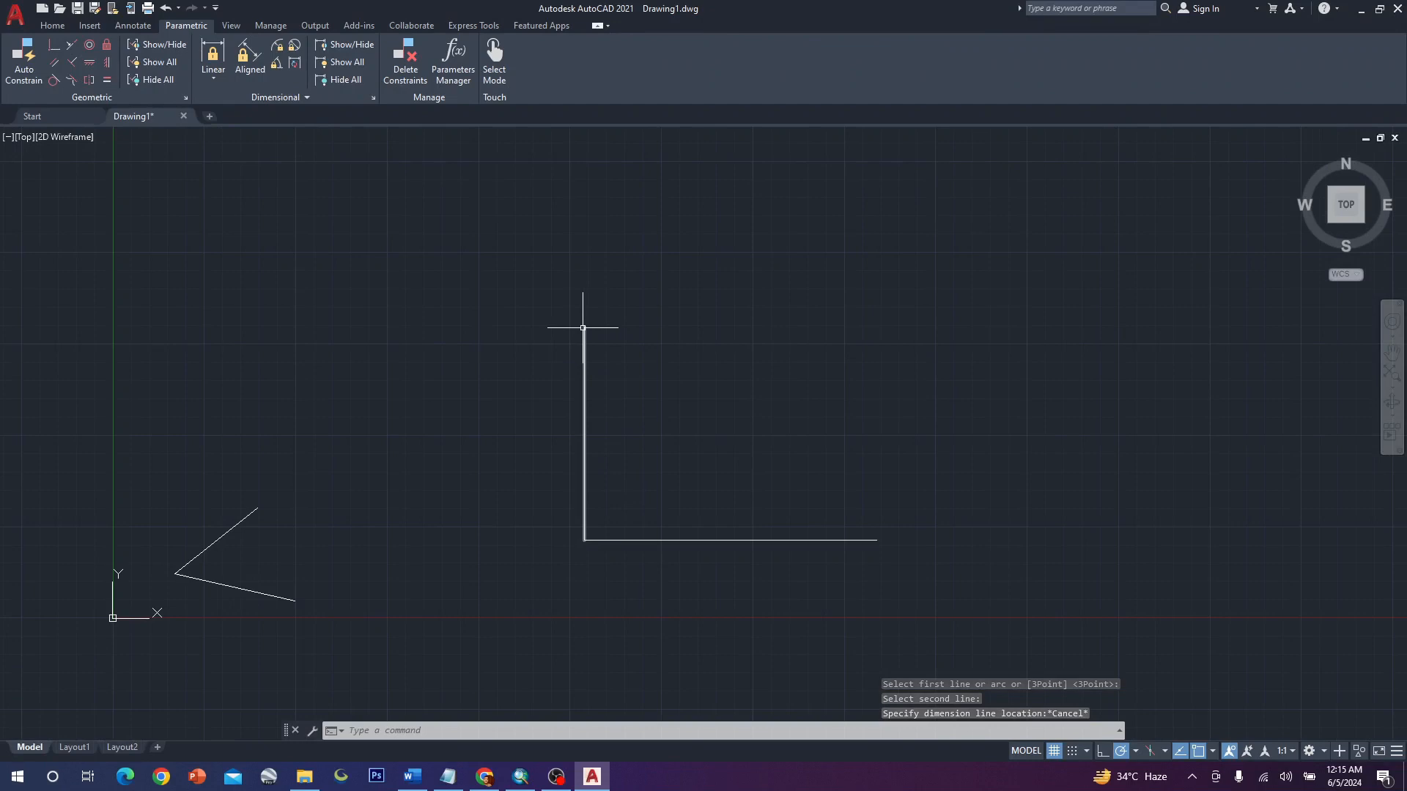
mouse_move(582, 328)
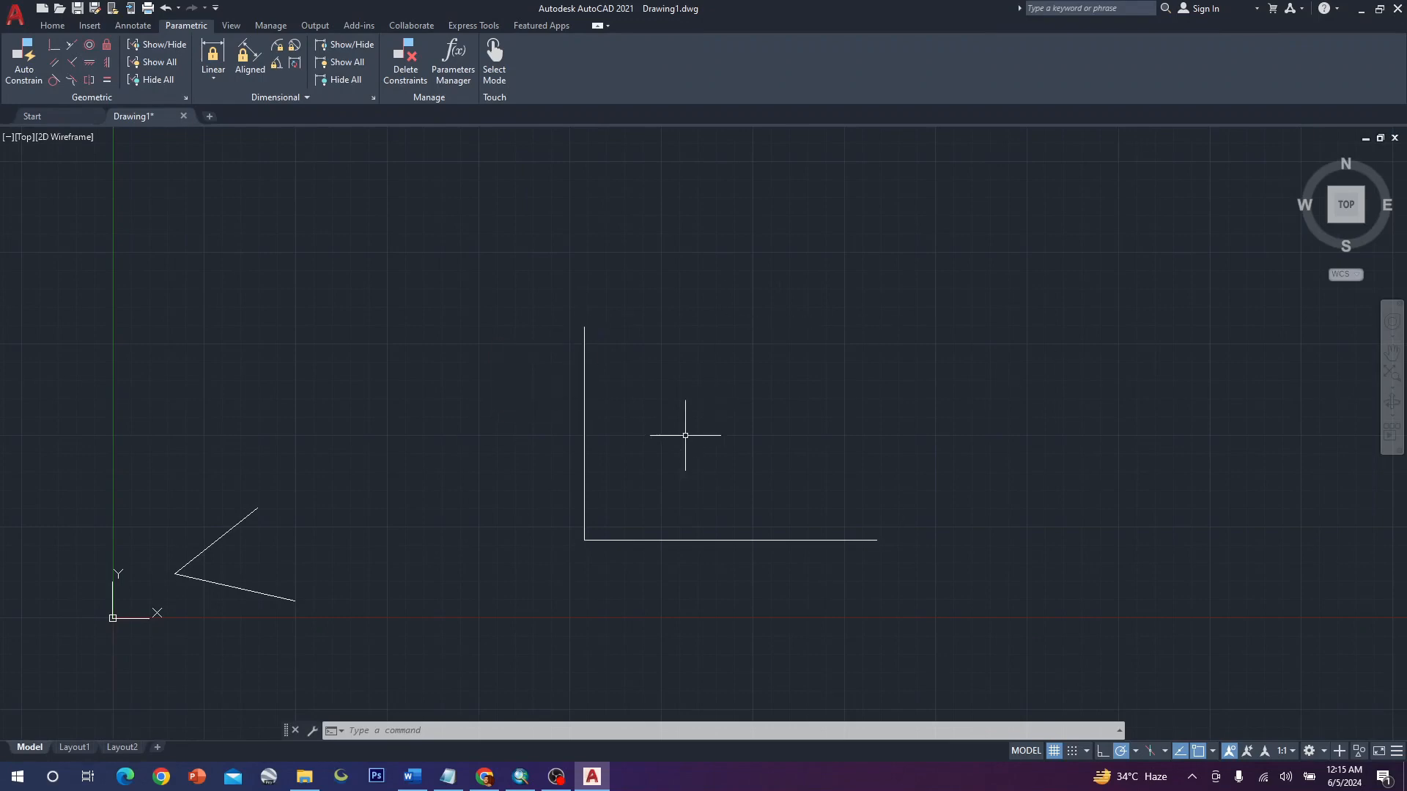
scroll(684, 435, down, 4)
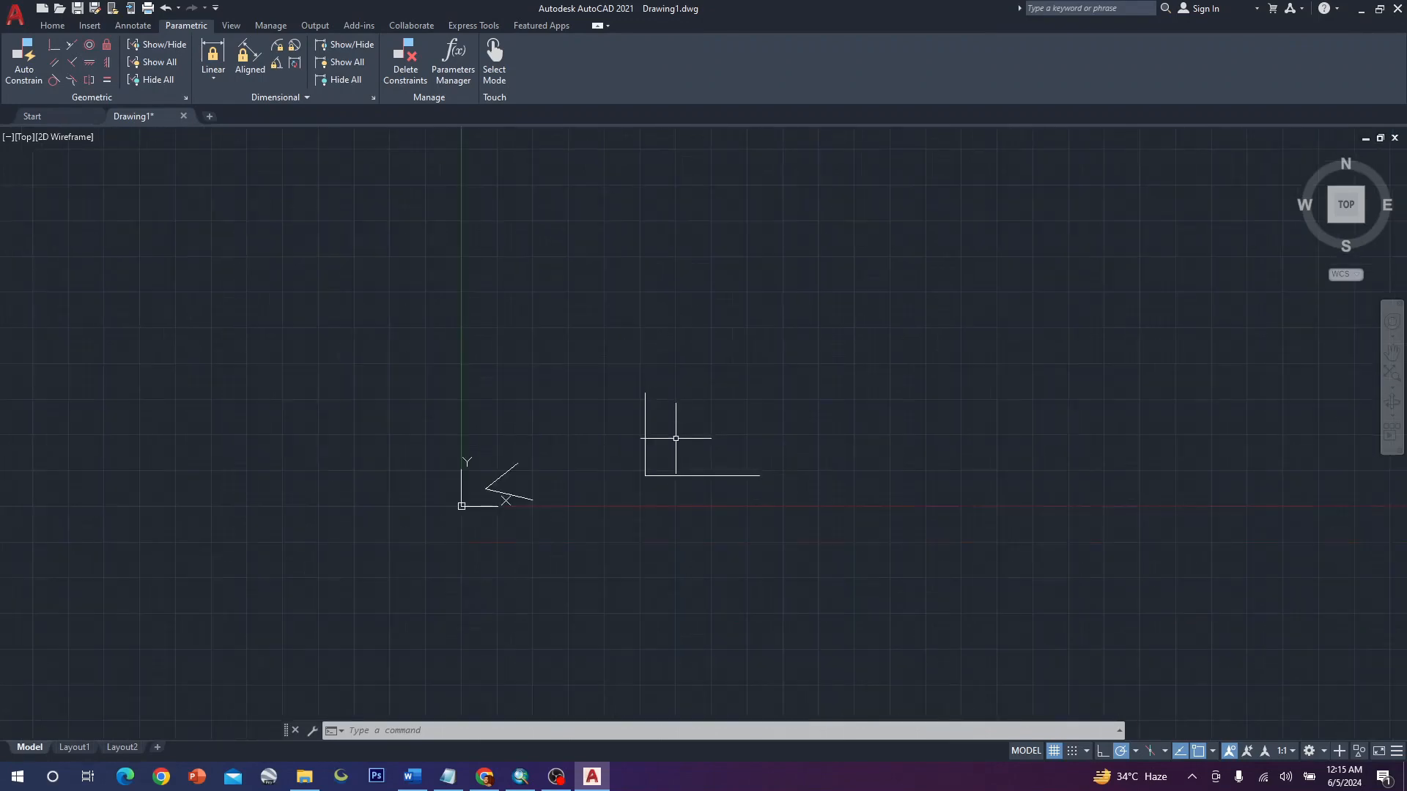
scroll(683, 434, up, 2)
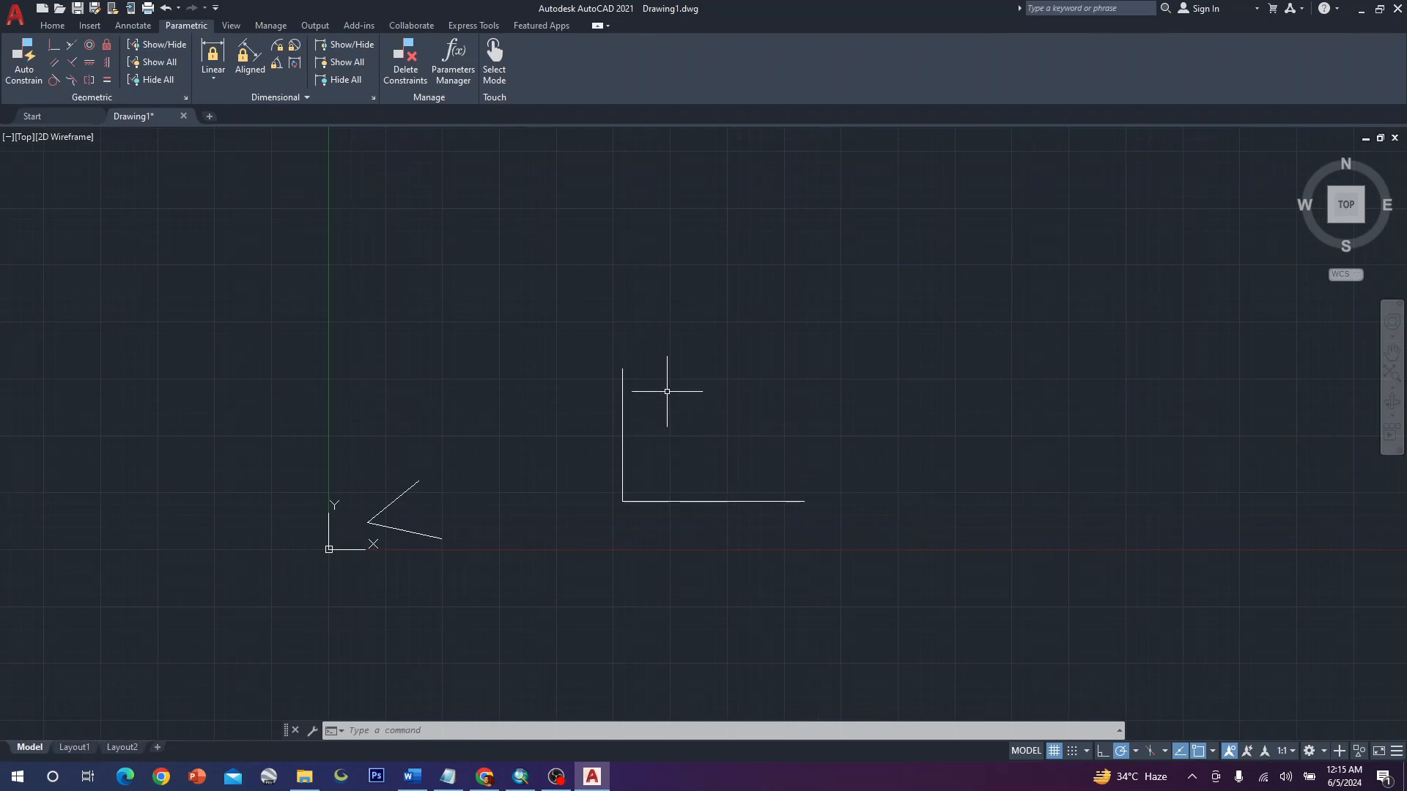
click(623, 370)
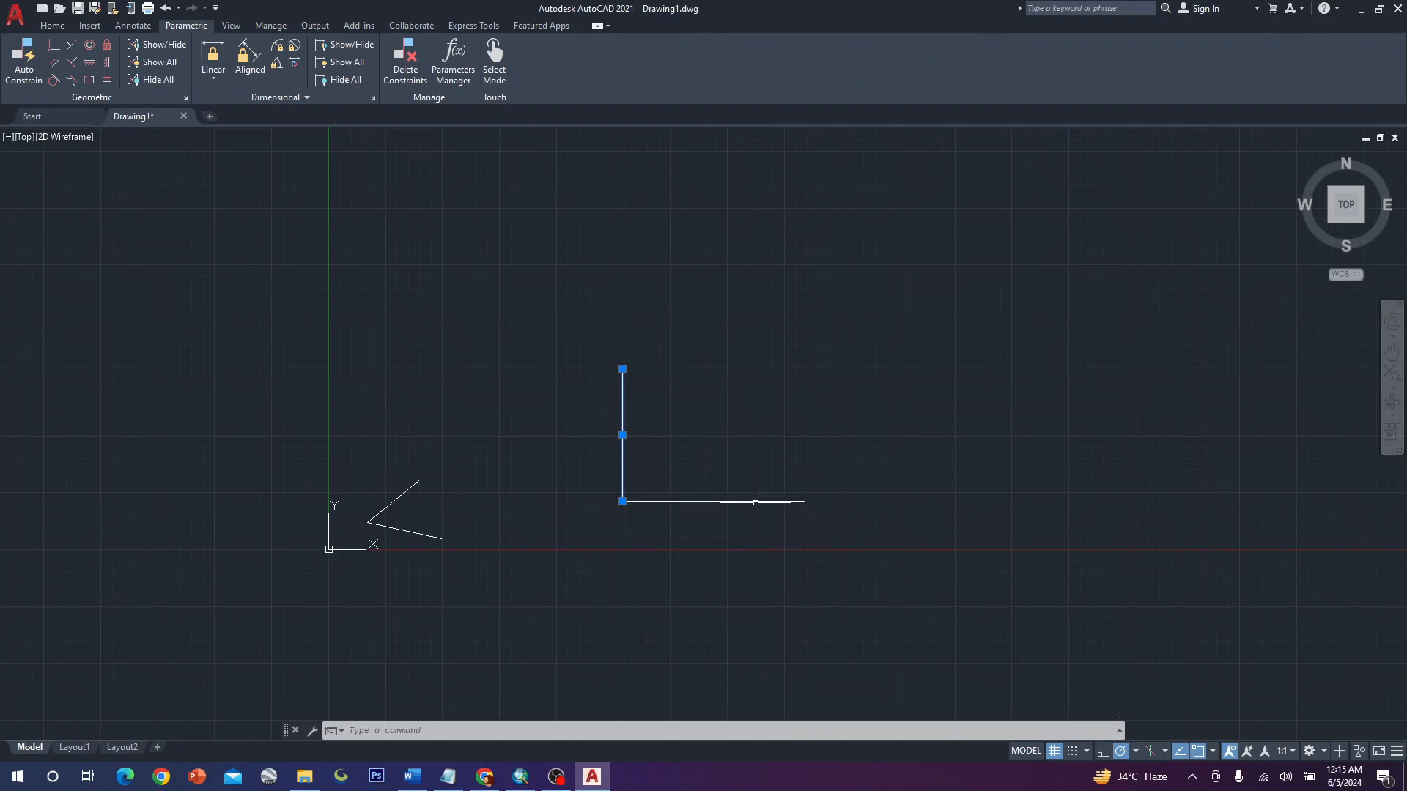
click(556, 777)
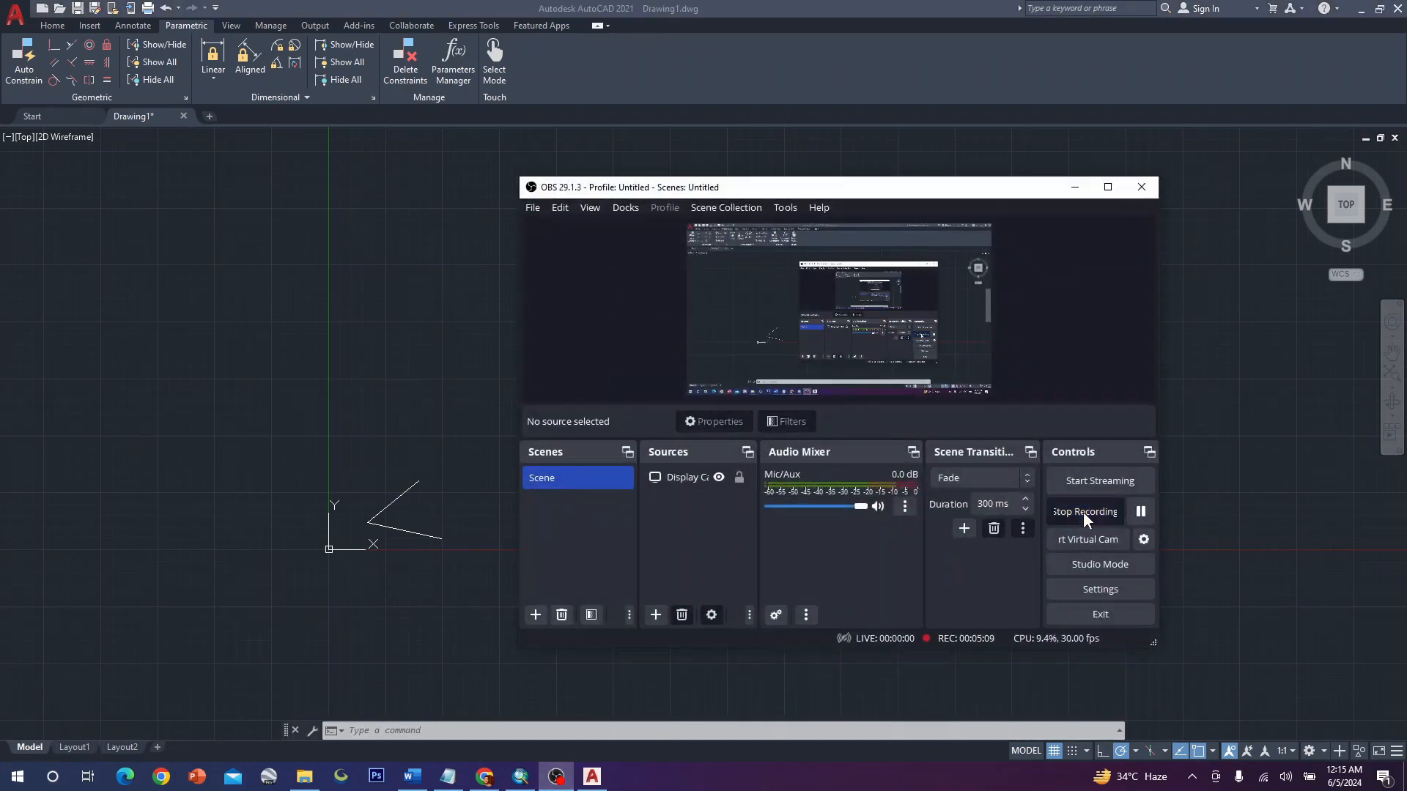